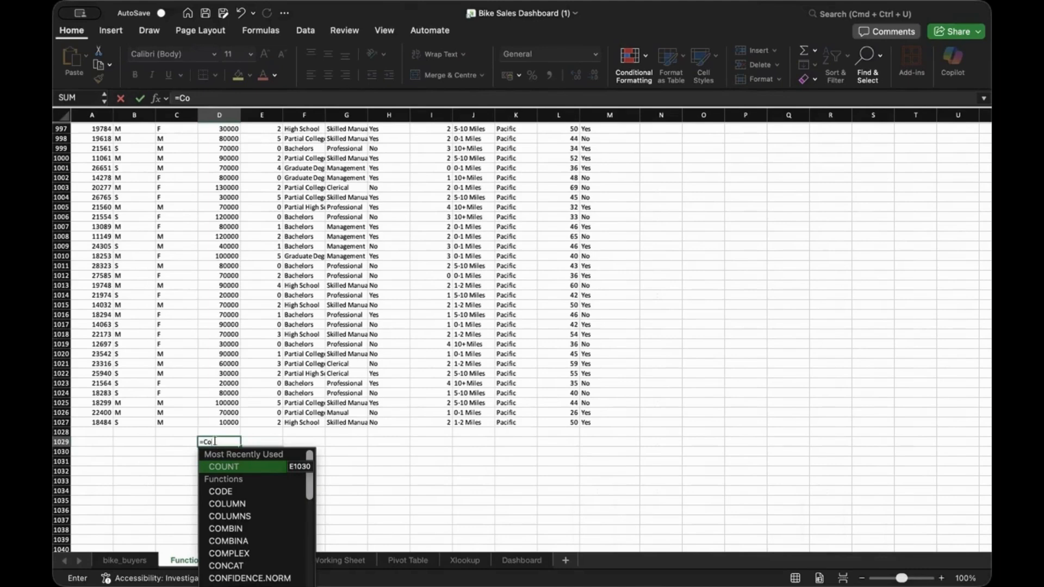
Enter =COUNT(D1:D1027) in D1029 to count the column D values, returning 1026
key(Tab)
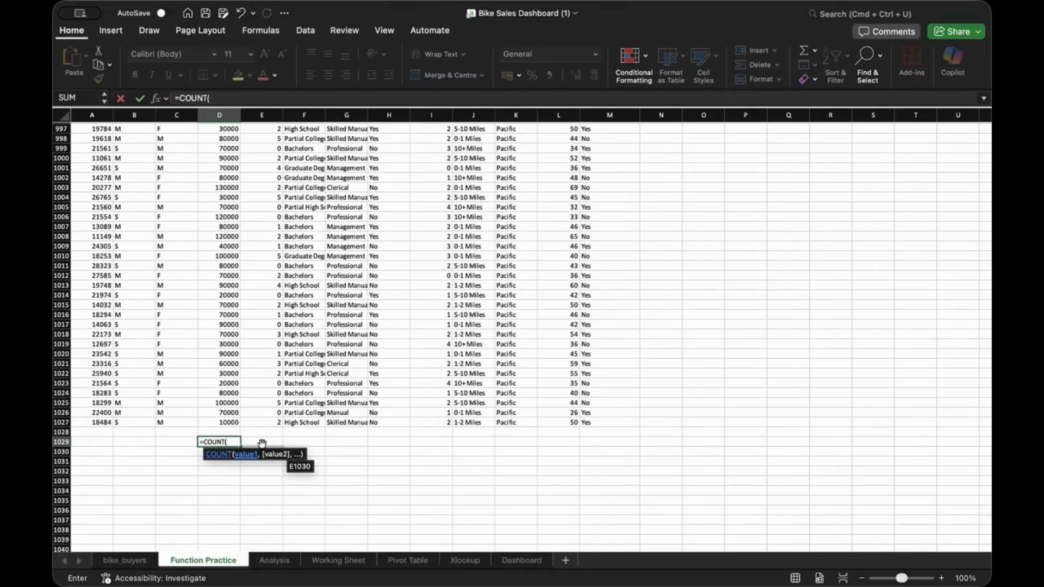
click(226, 419)
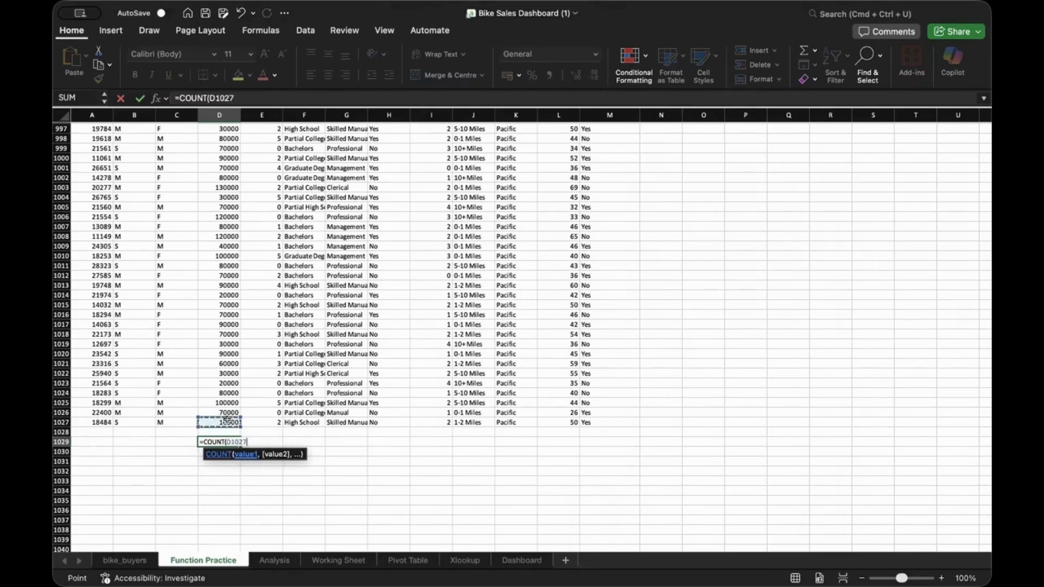
key(super+shift+Up)
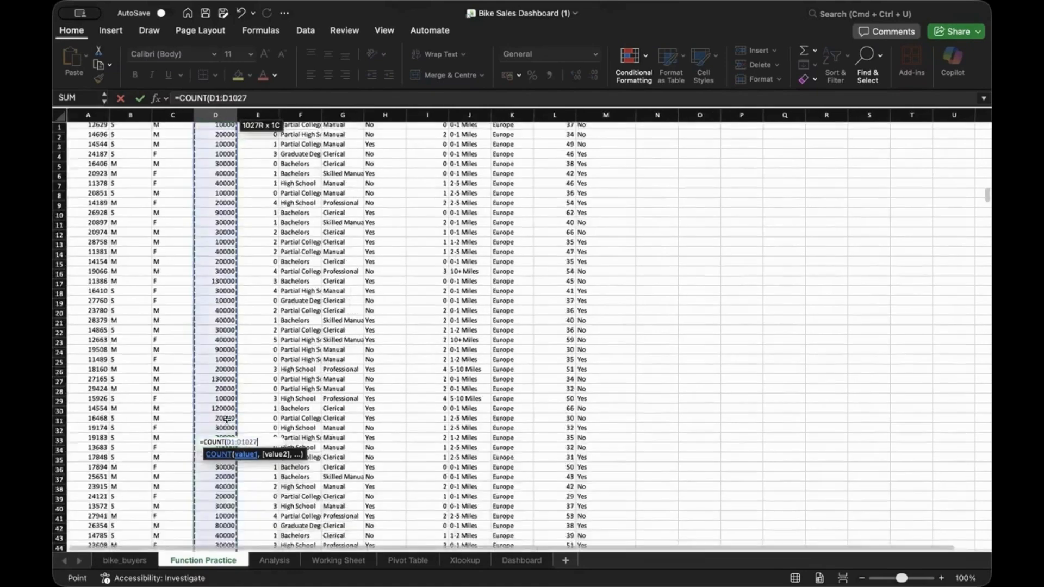
key(Return)
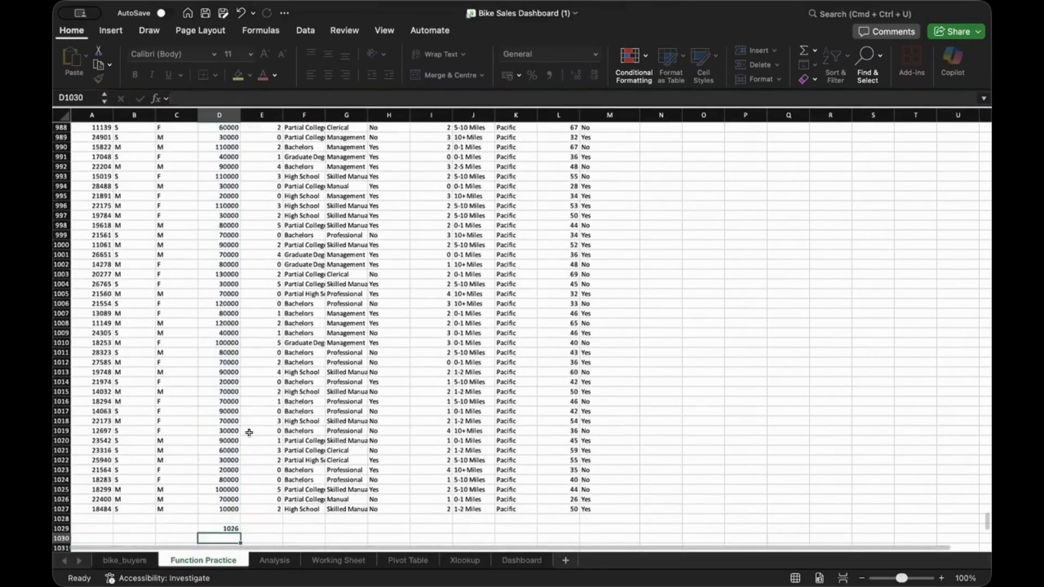
scroll(217, 457, down, 5)
Change the D1029 count range to D2:D1001 to skip the header row
double_click(227, 389)
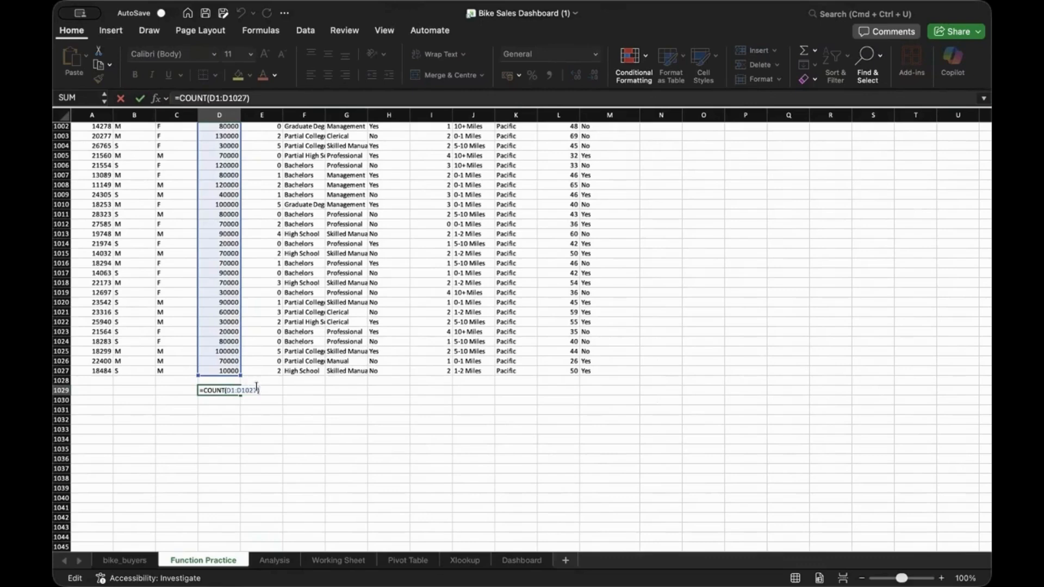
key(BackSpace)
key(BackSpace)
key(BackSpace)
key(BackSpace)
key(BackSpace)
key(BackSpace)
key(BackSpace)
key(BackSpace)
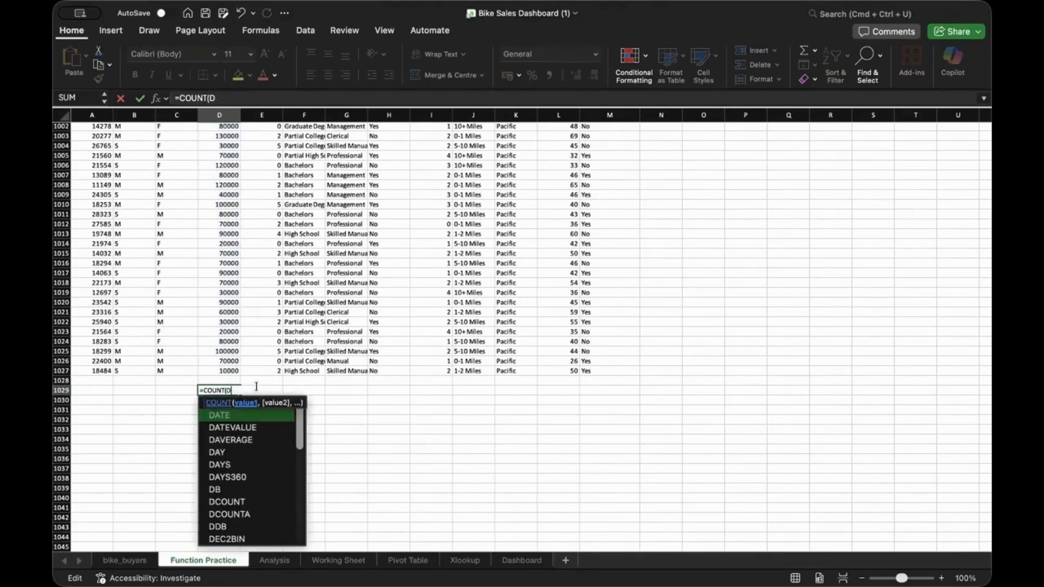
text(2:)
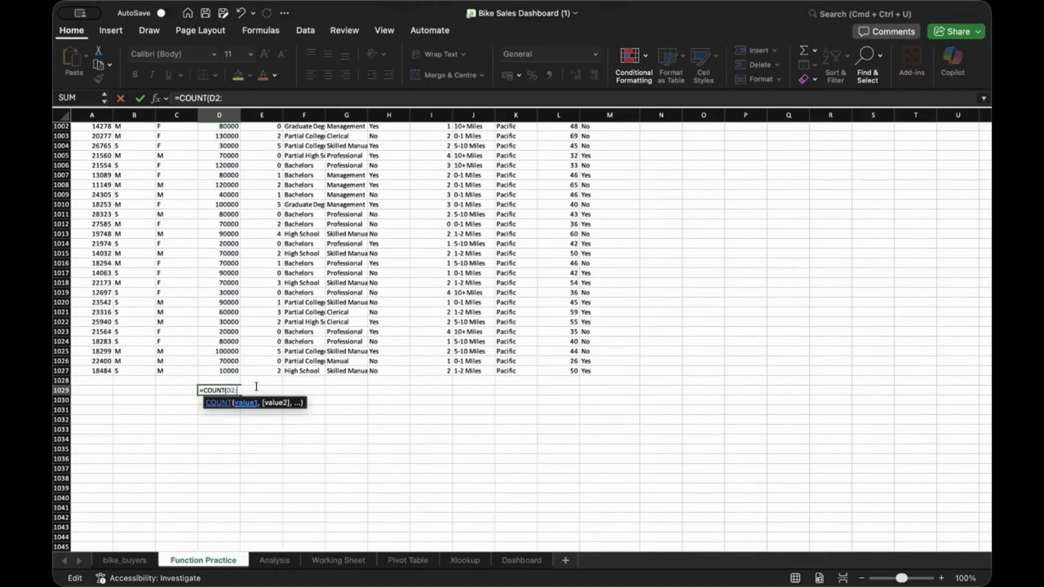
text(D1001)
key(Return)
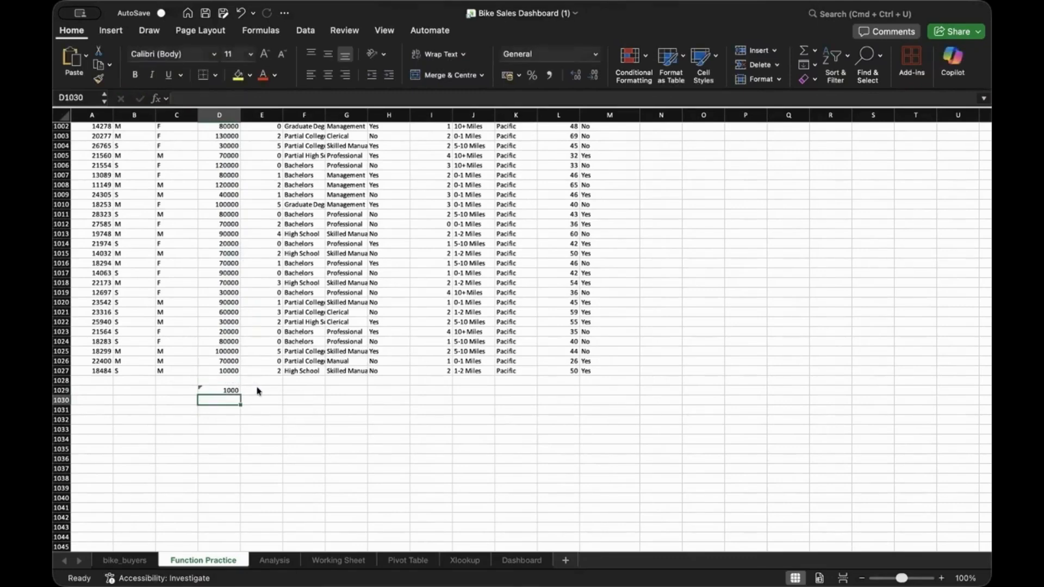
Correct the count range end to D2:D1027 and reopen the formula for editing
double_click(223, 387)
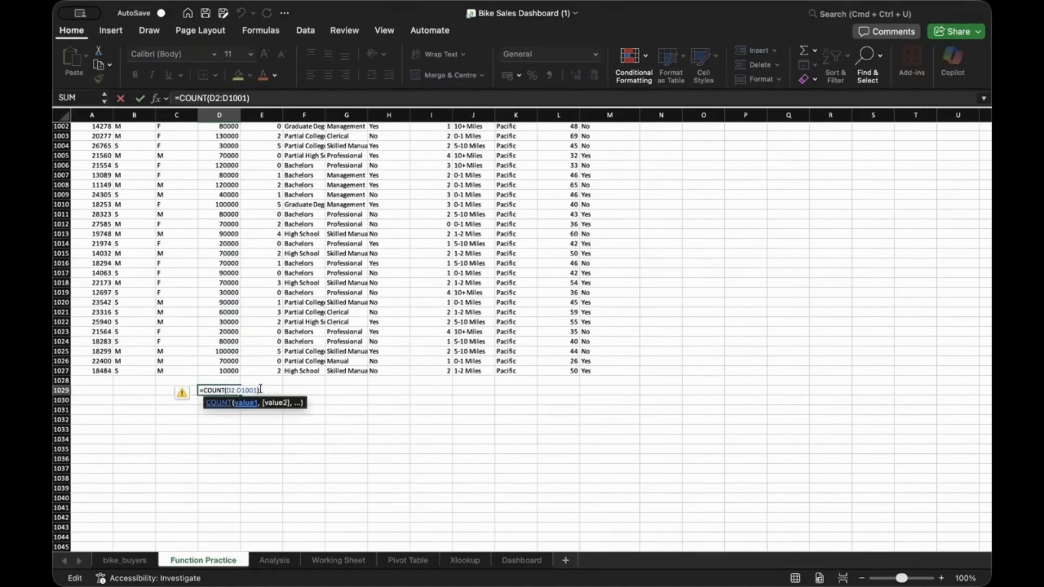
key(BackSpace)
key(BackSpace)
text(27)
key(Return)
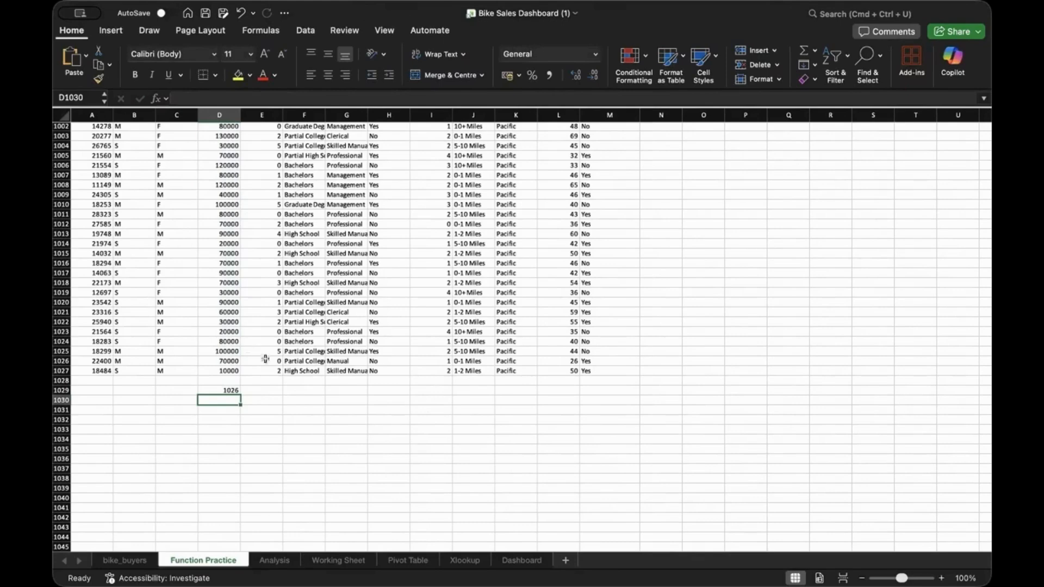
double_click(220, 389)
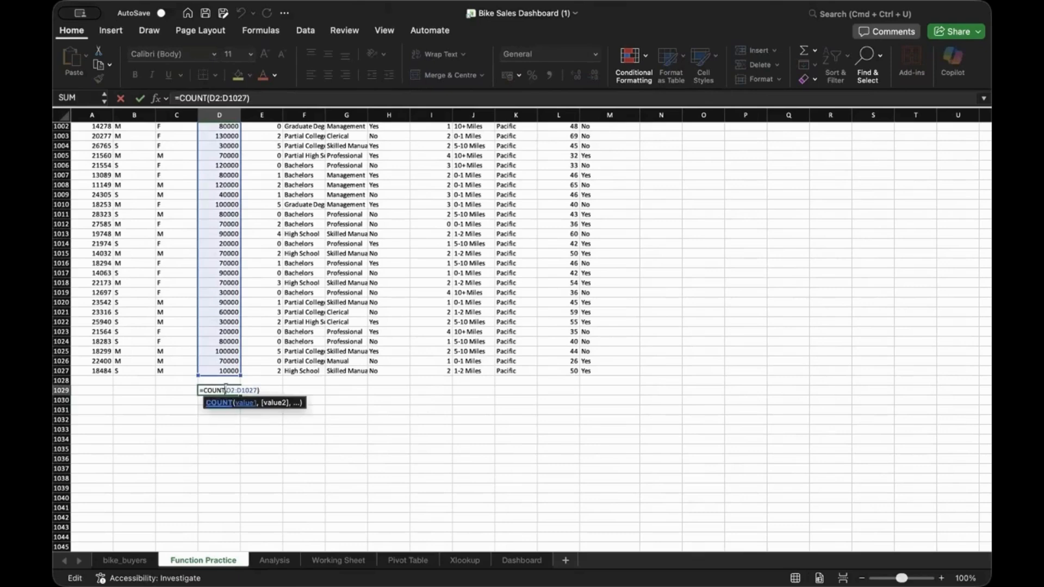
Replace COUNT with SUM so D1029 reads =SUM(D2:D1027), showing 57620000
key(BackSpace)
key(BackSpace)
key(BackSpace)
key(BackSpace)
key(BackSpace)
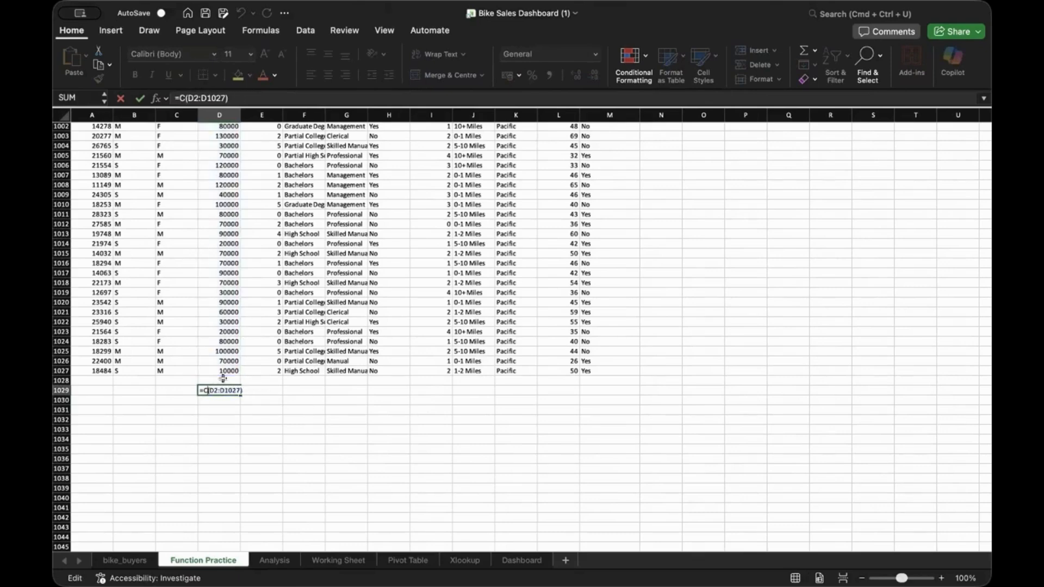
text(SU)
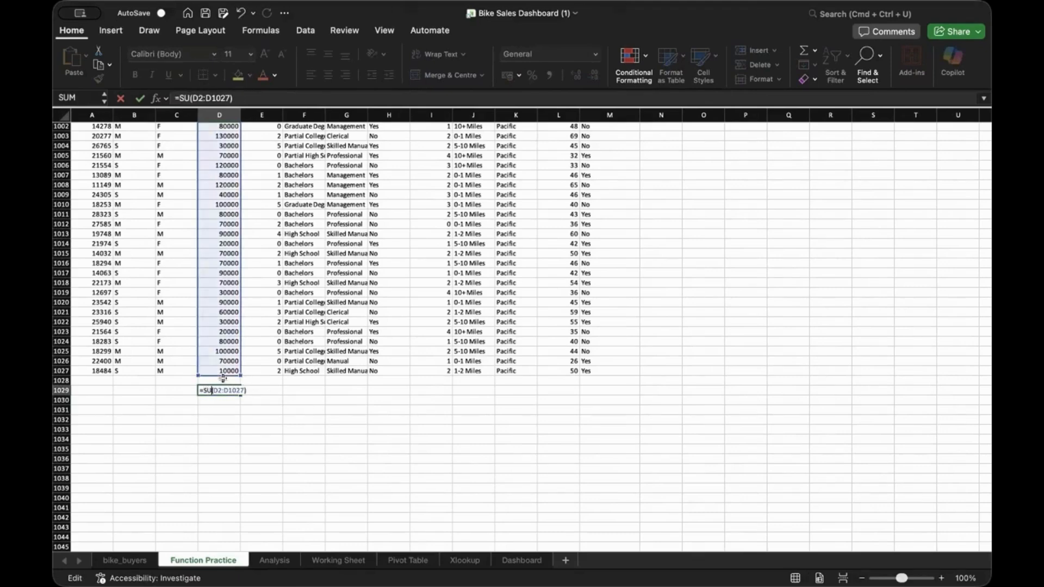
text(M)
key(Right)
key(Right)
key(Right)
key(Right)
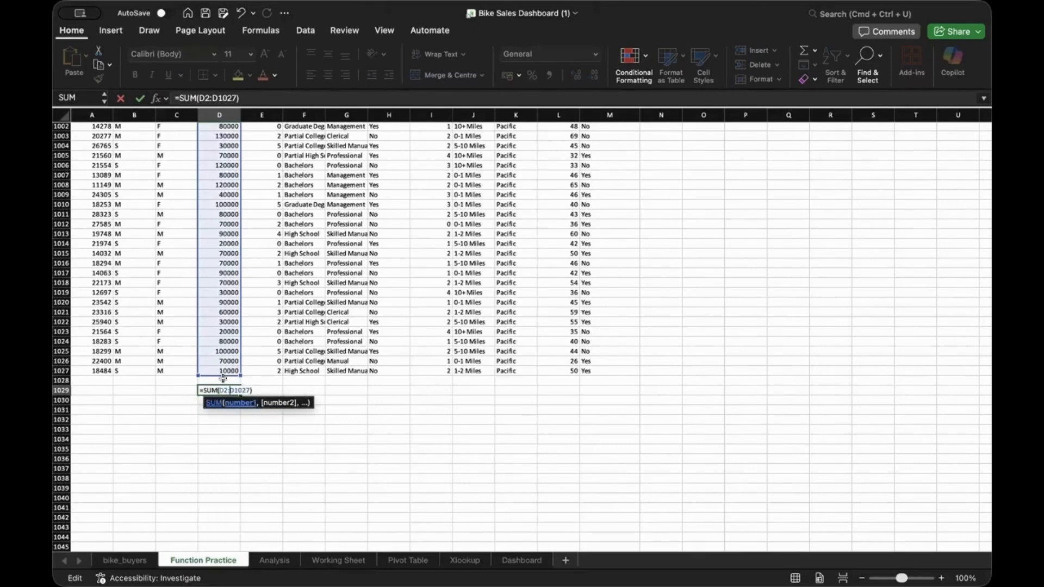
key(Right)
key(Right)
key(Right)
key(Right)
key(Right)
key(Right)
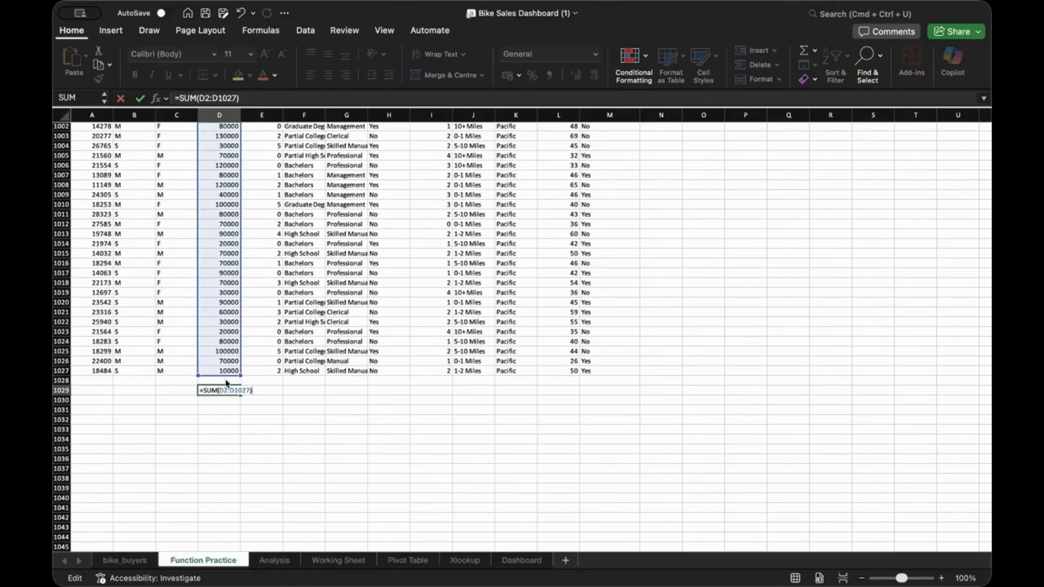
key(Return)
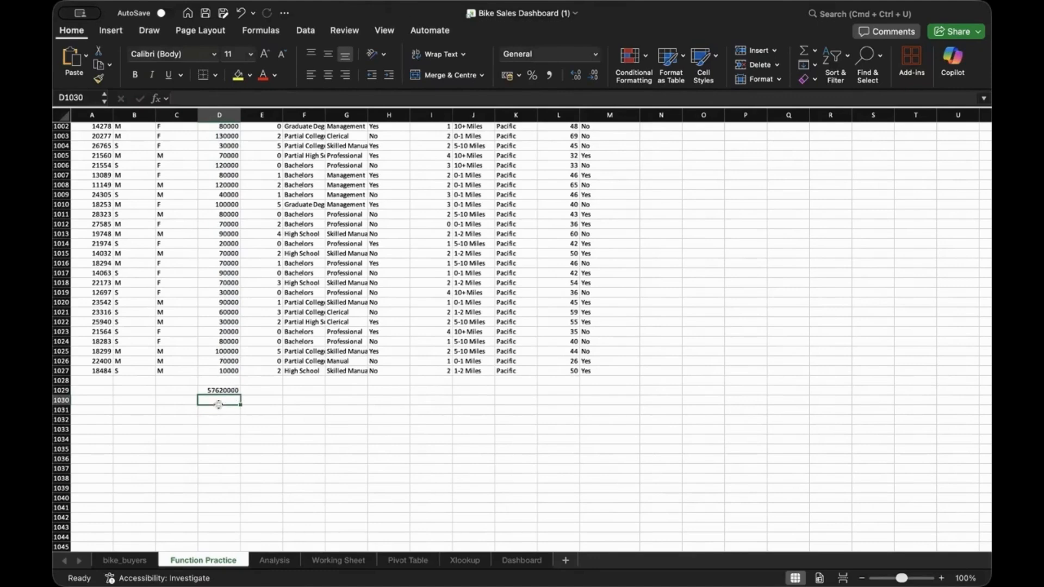
click(202, 419)
Enter =AVERAGE(D2:D10227) in D1030
double_click(210, 399)
text(=AV)
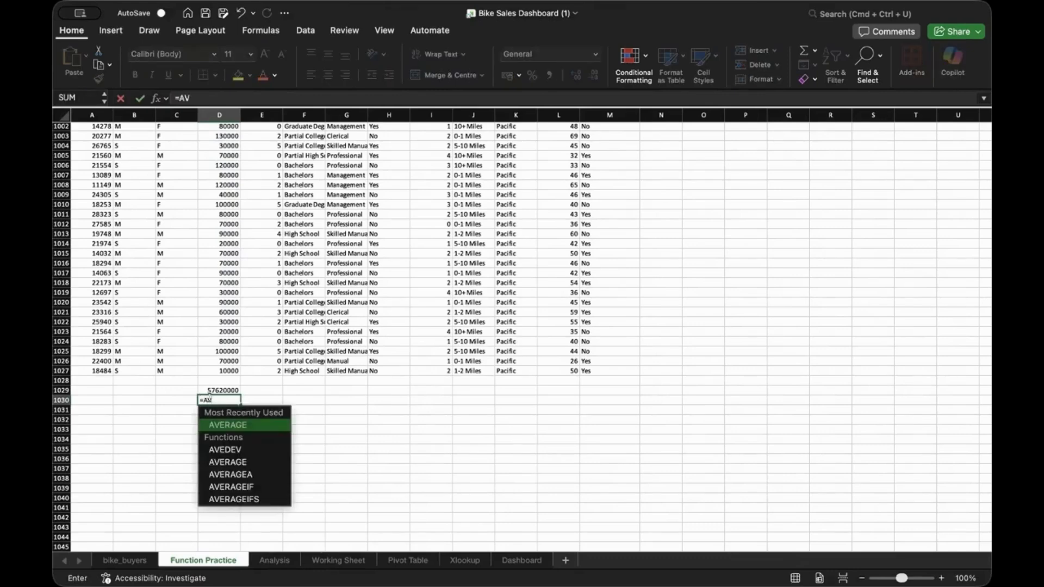
key(Tab)
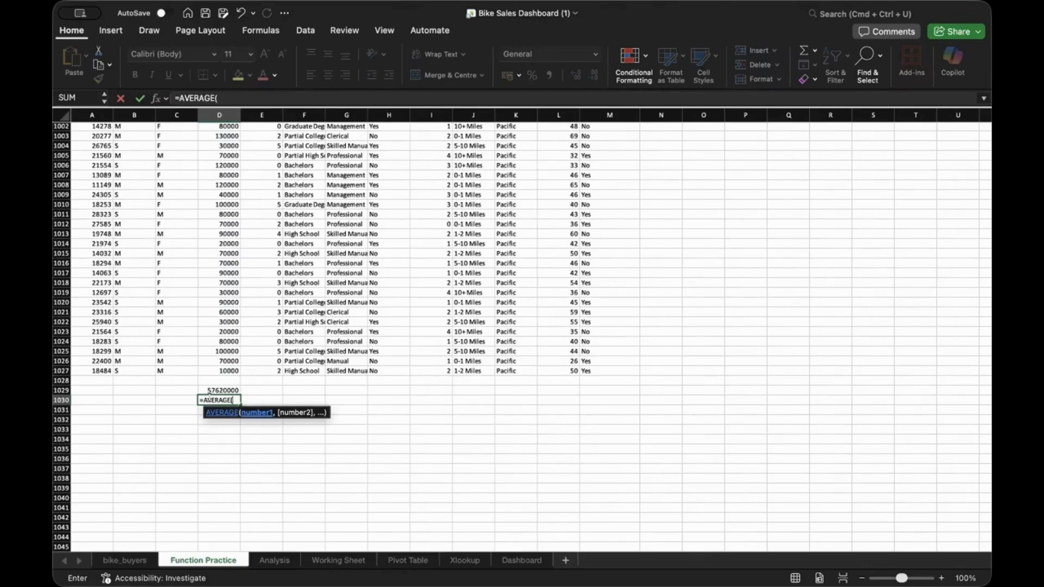
text(D2:D10227)
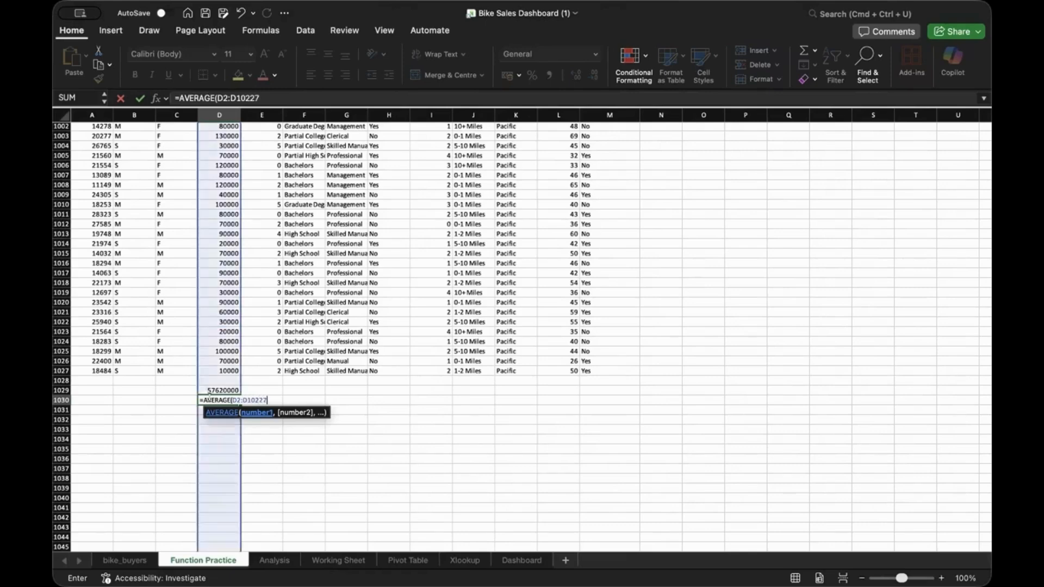
text())
key(Return)
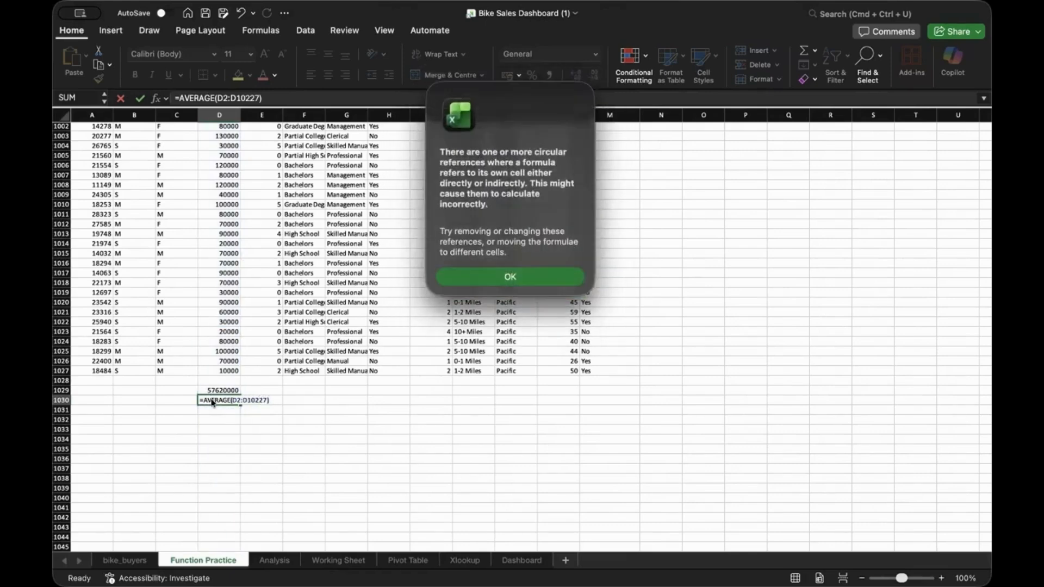
Dismiss the circular reference warning and reopen the average formula for editing
click(497, 278)
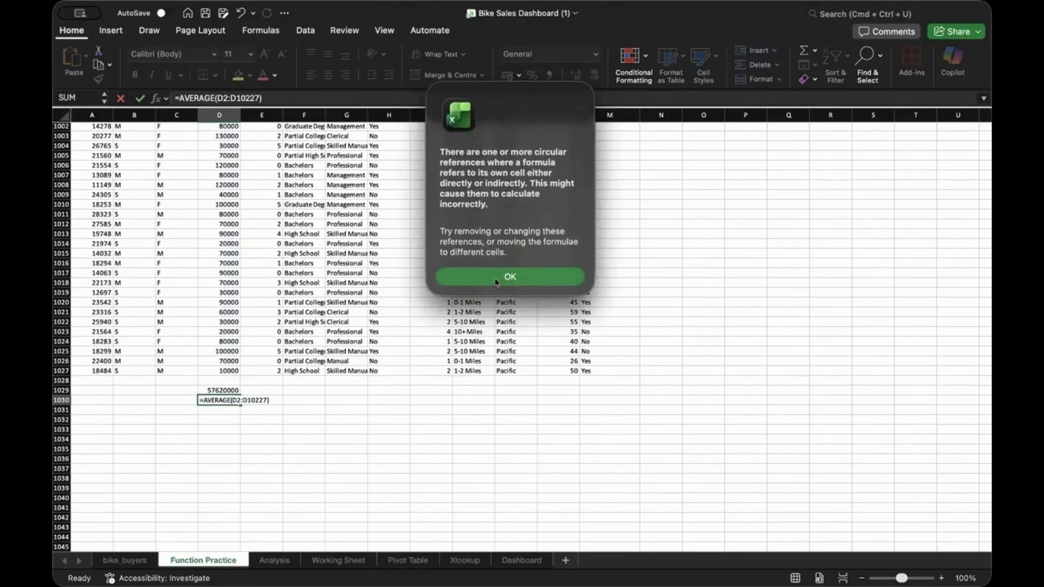
double_click(227, 401)
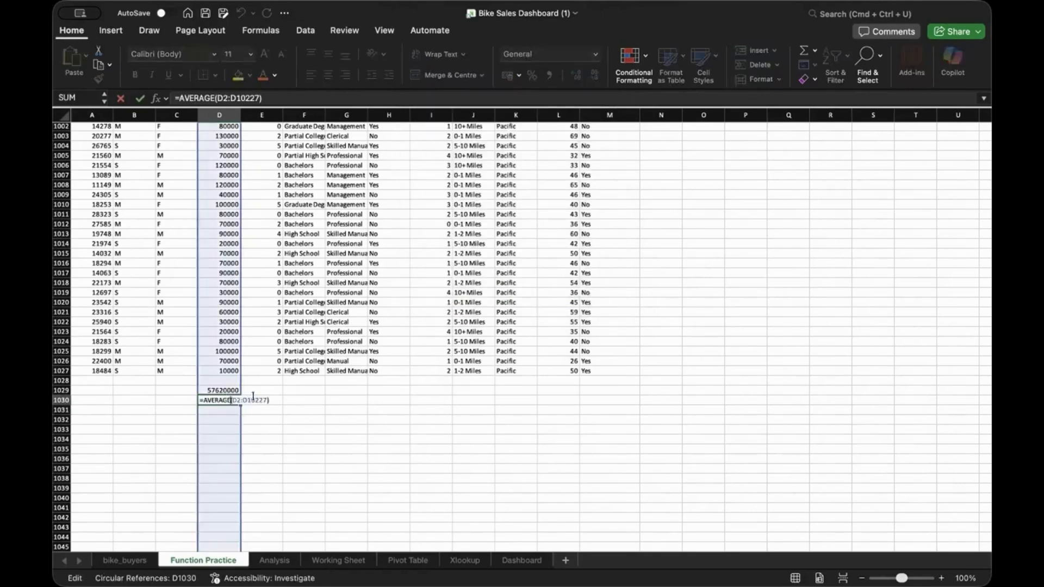
click(251, 399)
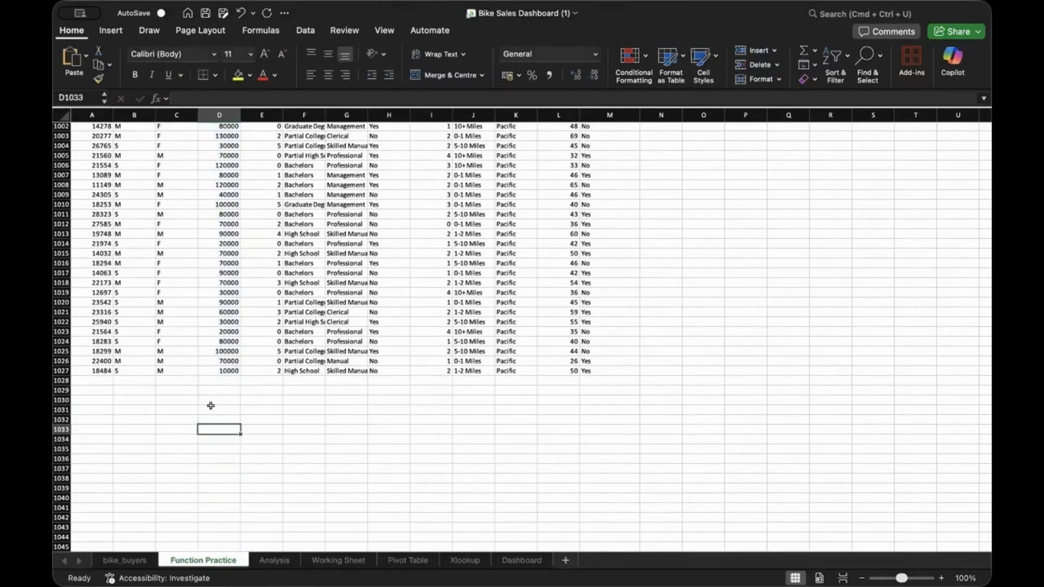
Enter =SUMIF(D2:D1027,">=50000" in D1029 to total incomes of 50000 or more
double_click(217, 389)
text(=)
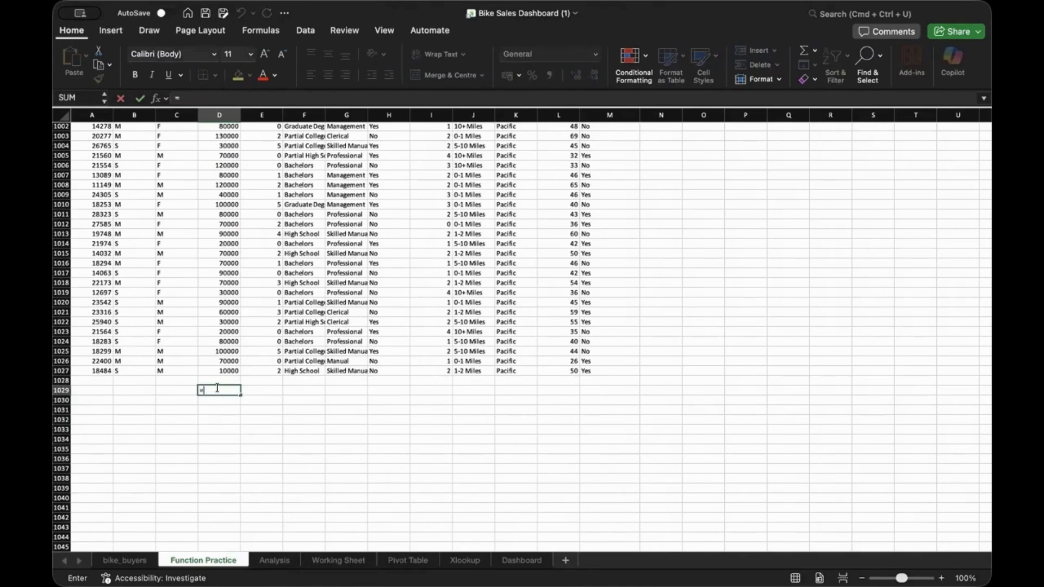
text(SU)
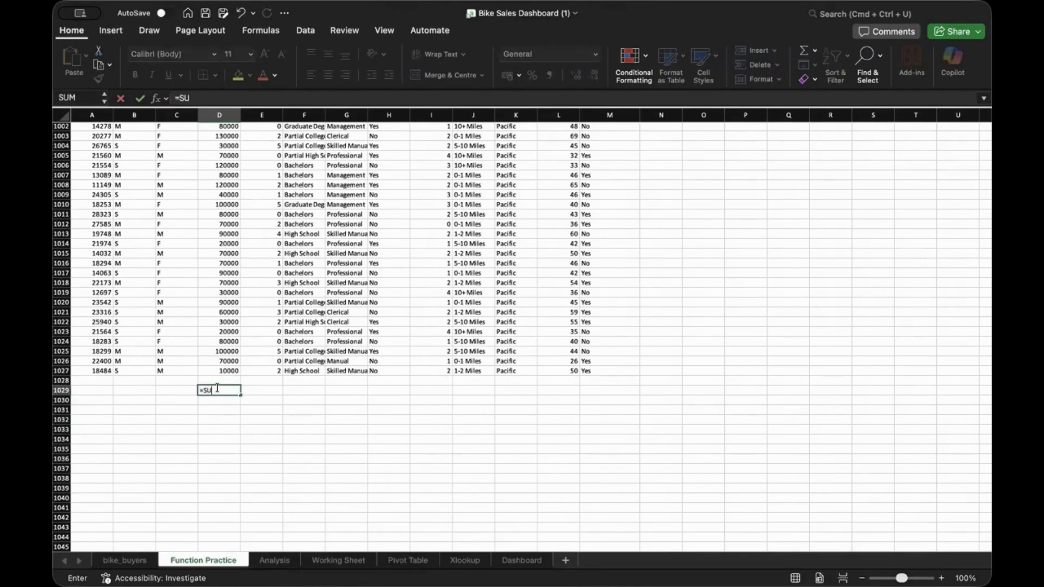
key(Down)
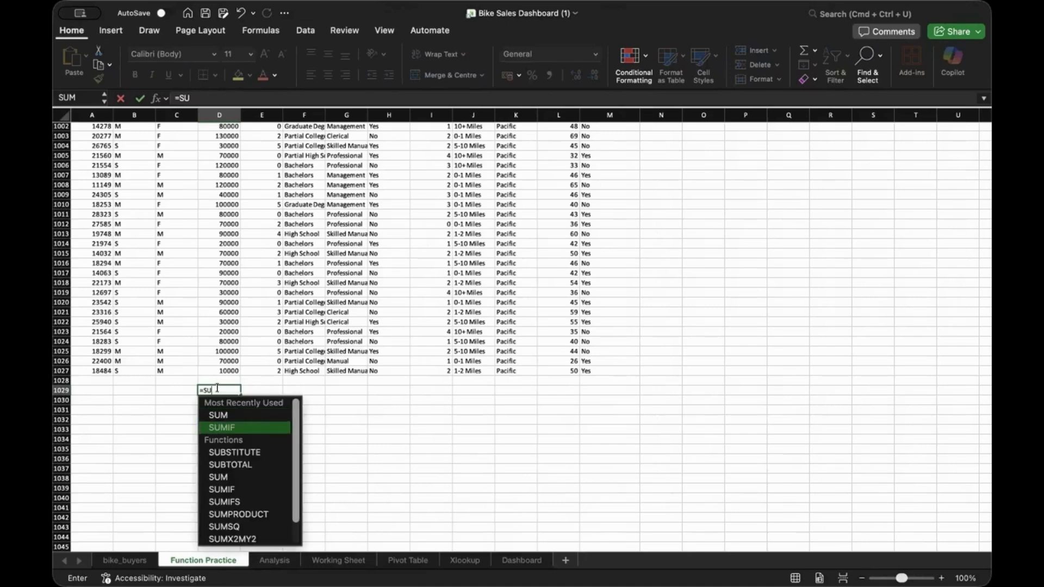
key(Tab)
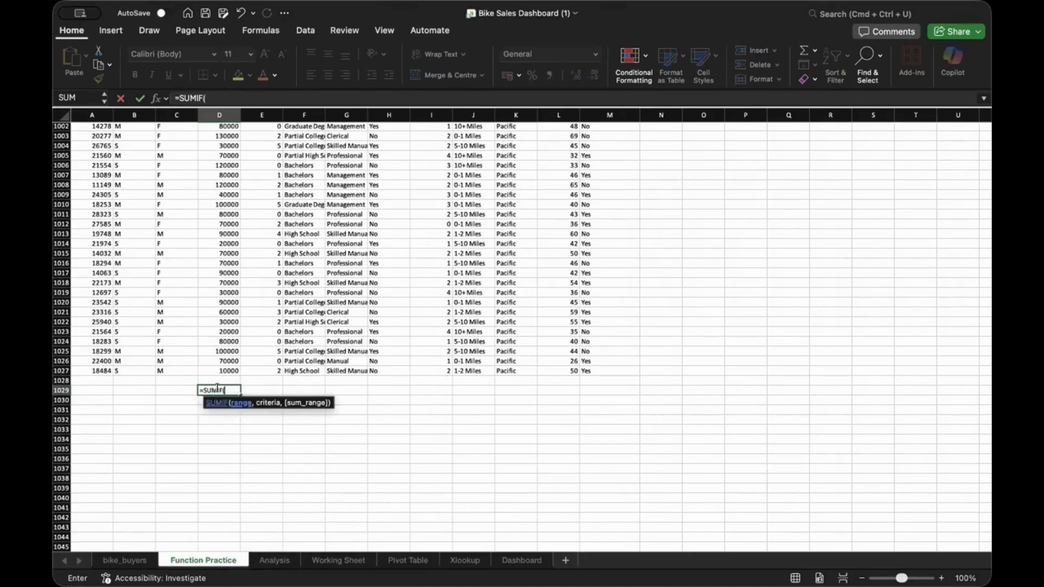
click(226, 389)
text(D)
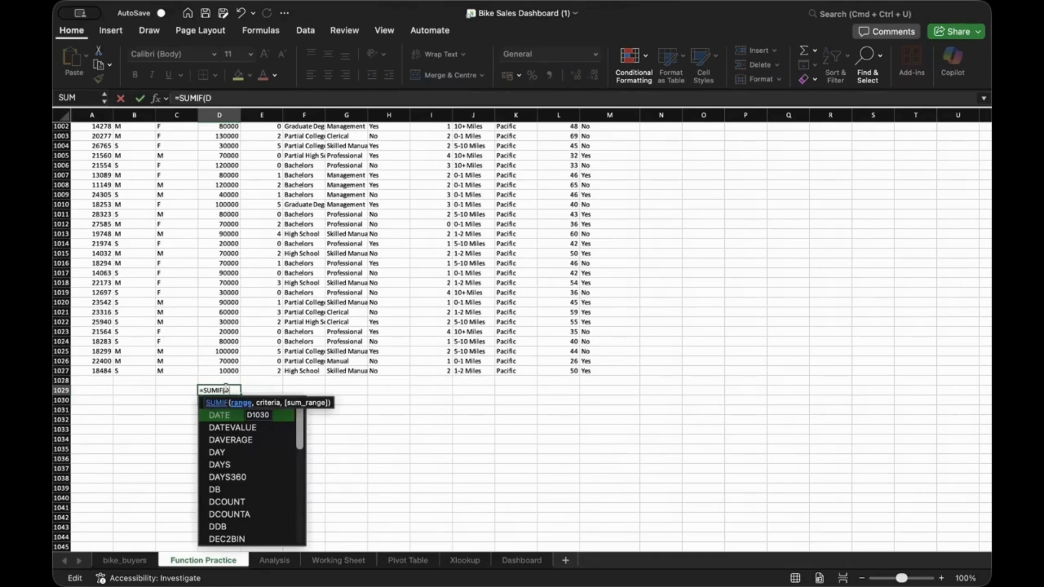
text(2)
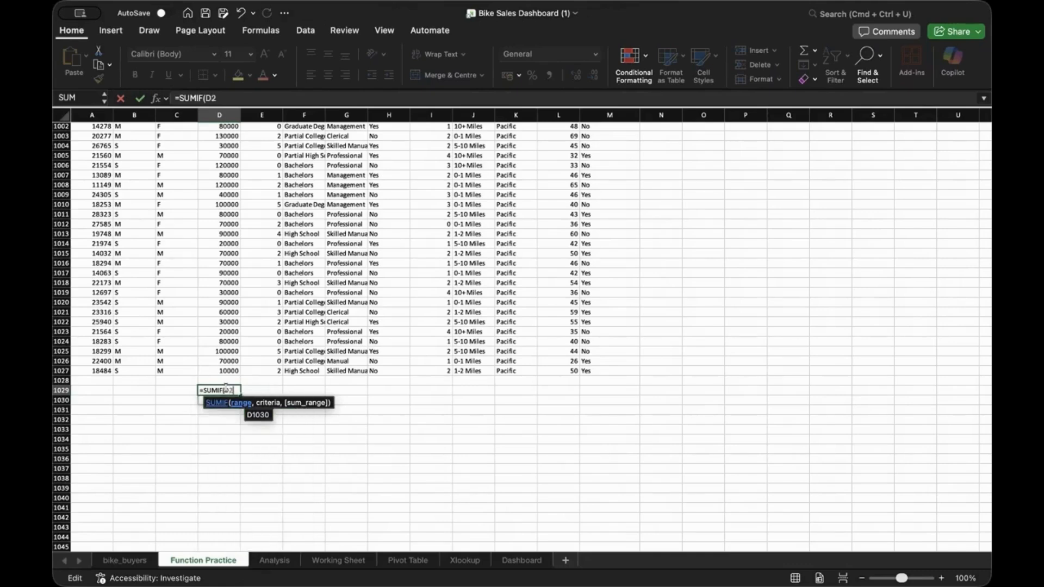
text(:D)
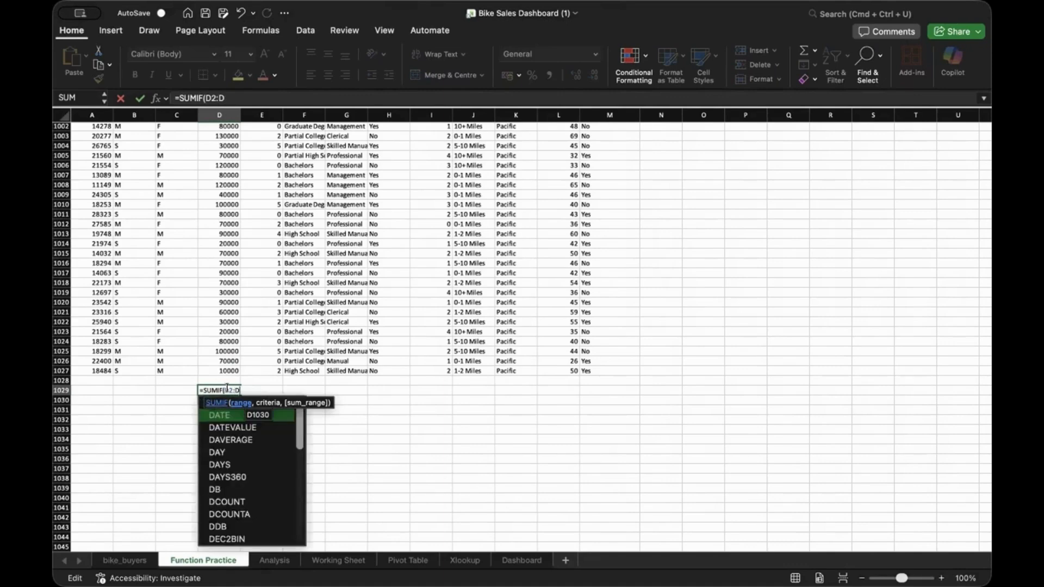
text(10)
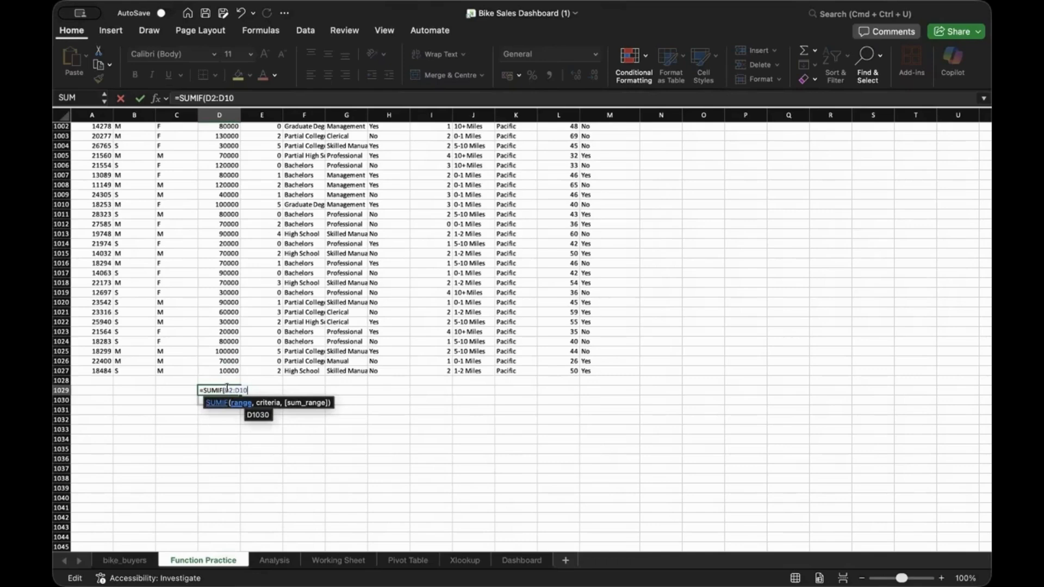
text(27)
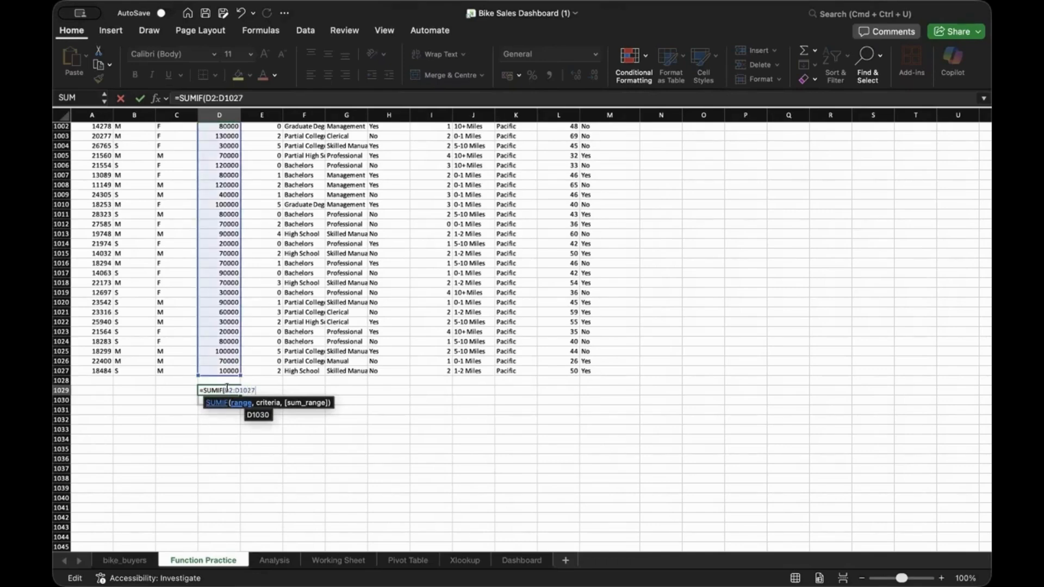
text(,)
text(>=)
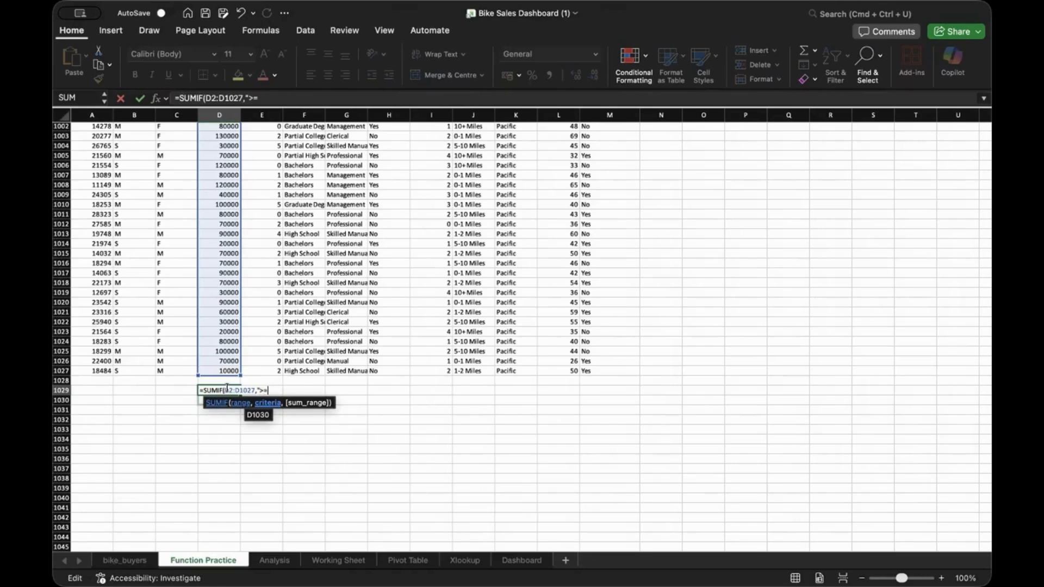
text(50000)
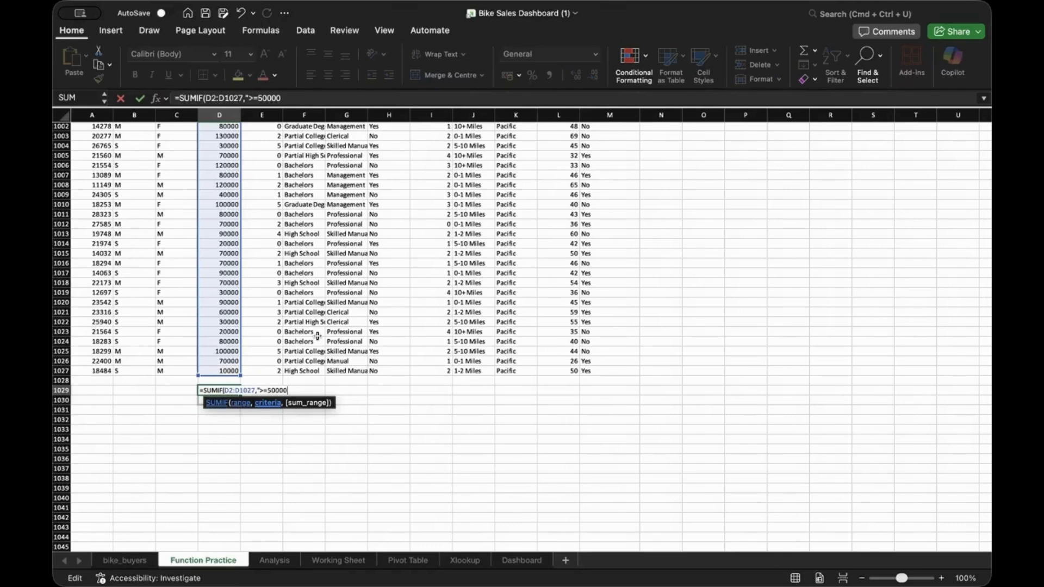
key(Return)
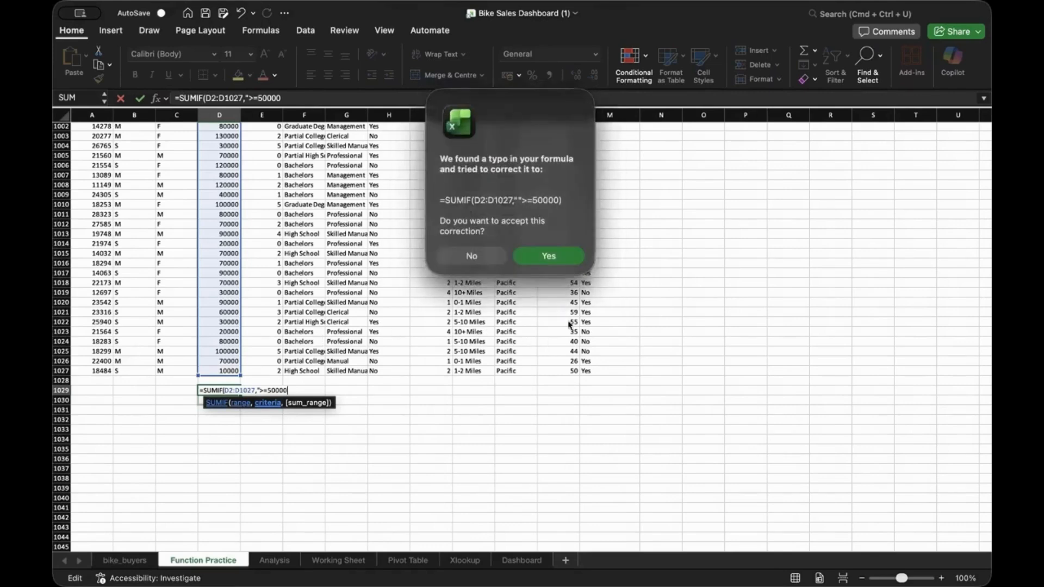
Accept the corrected SUMIF showing 44710000, then delete it from D1029
click(542, 262)
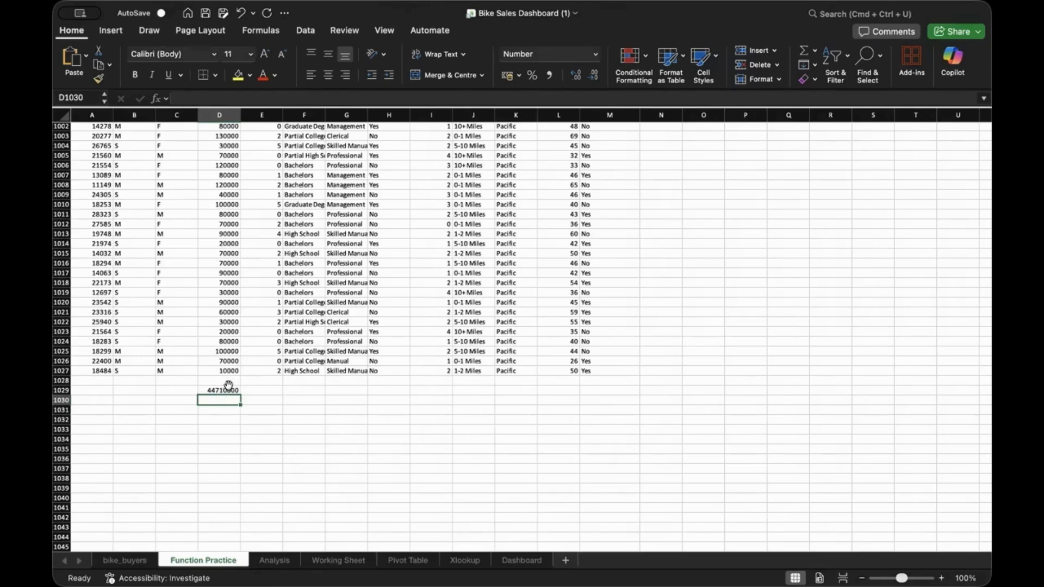
click(220, 390)
key(Delete)
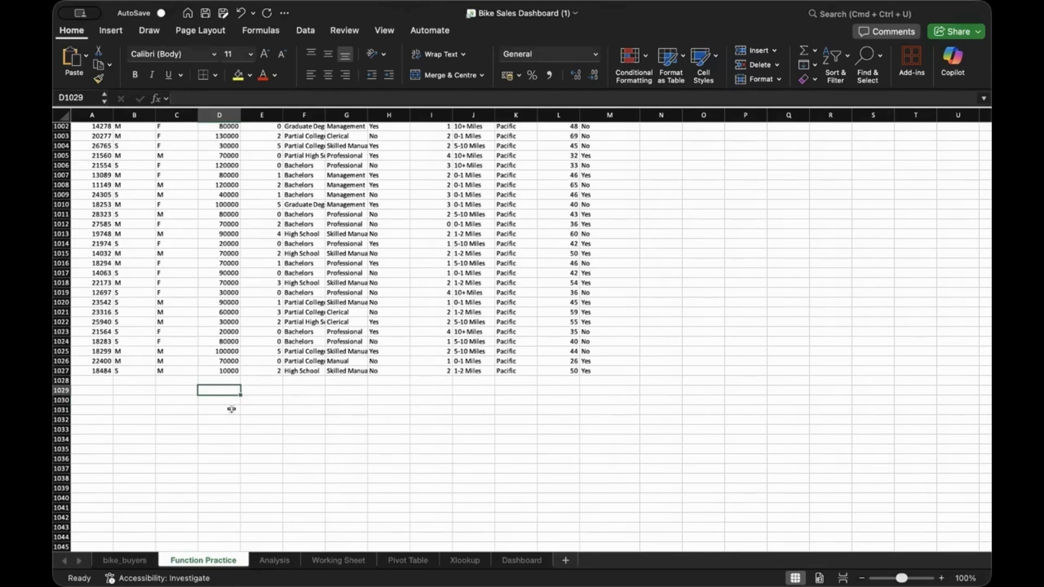
Check the Occupation column G, then reopen D1029 for a new entry
click(226, 400)
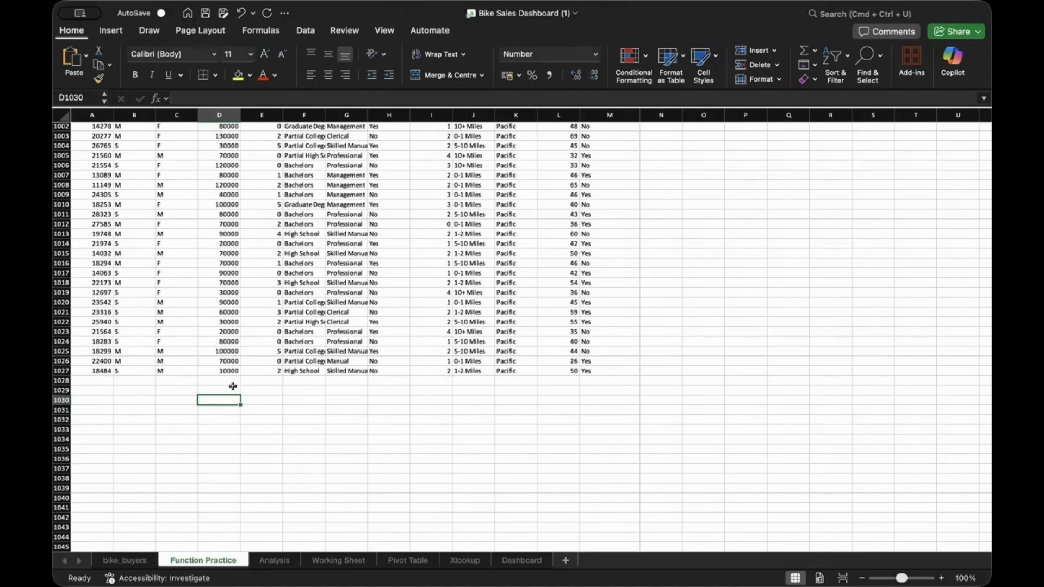
click(354, 114)
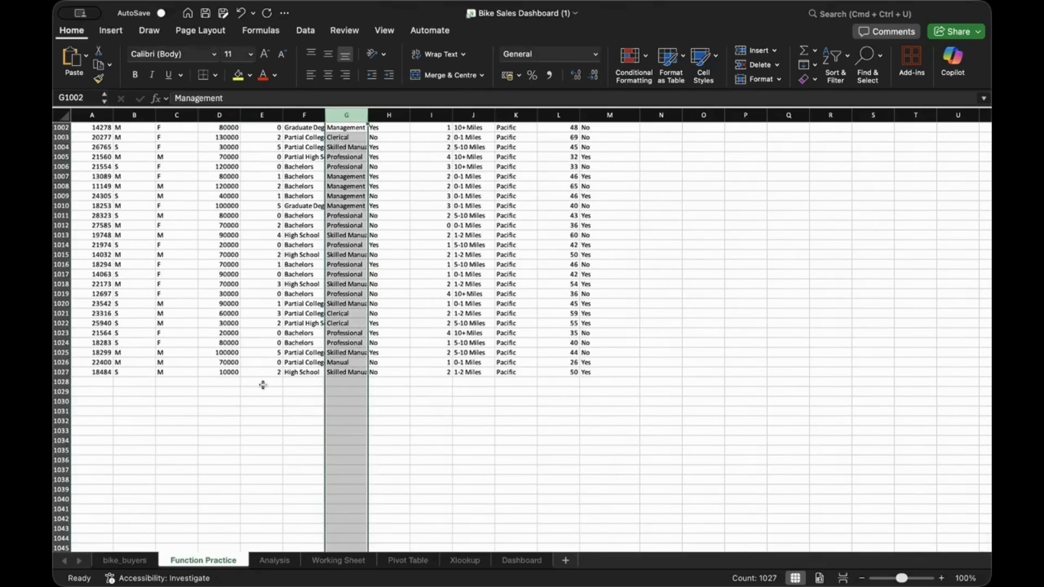
click(230, 380)
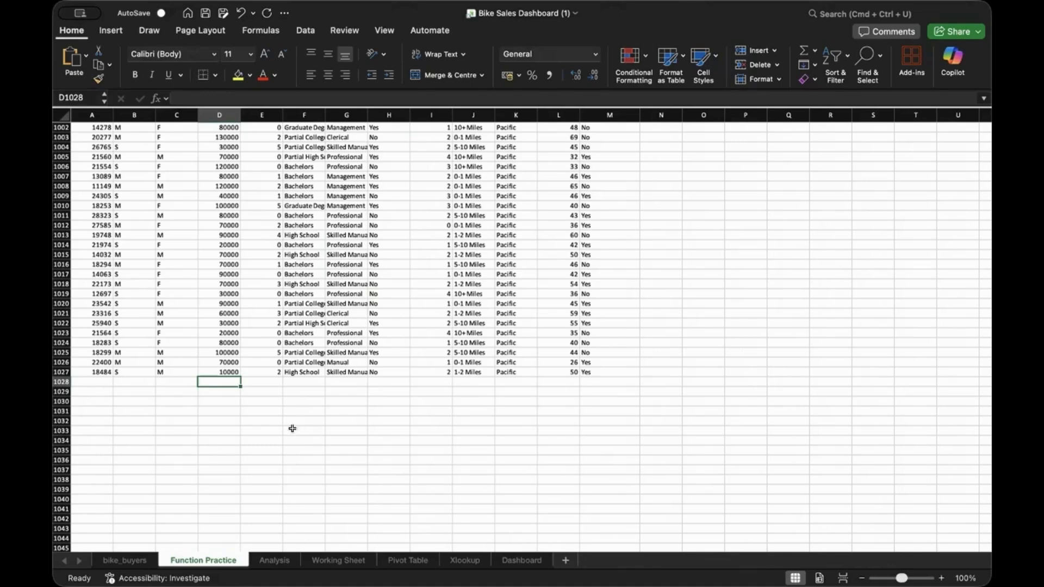
double_click(220, 392)
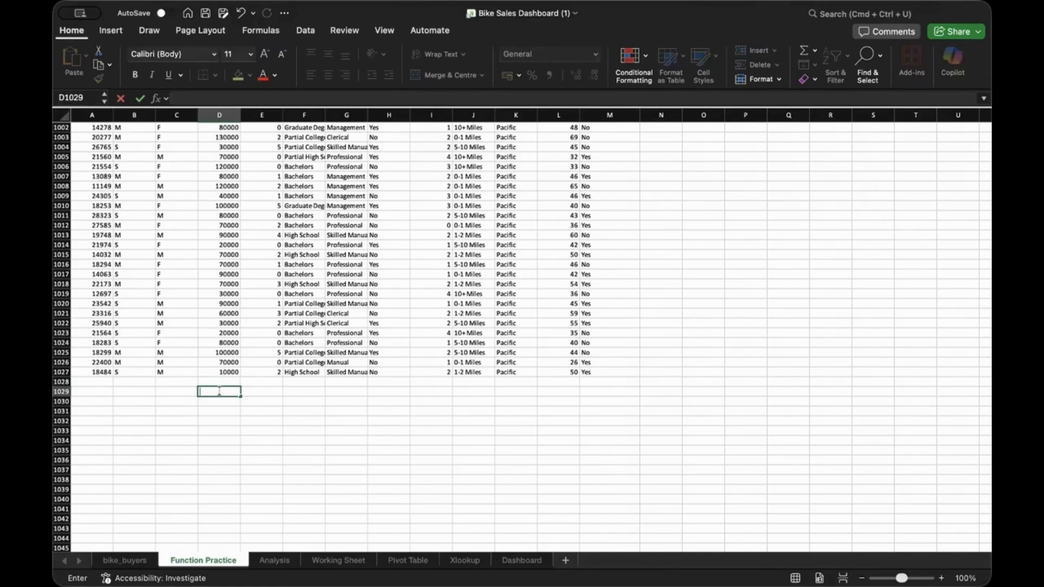
Start =SUMIFS(D2:D1027, in D1029 with the income column as sum range
text(=S)
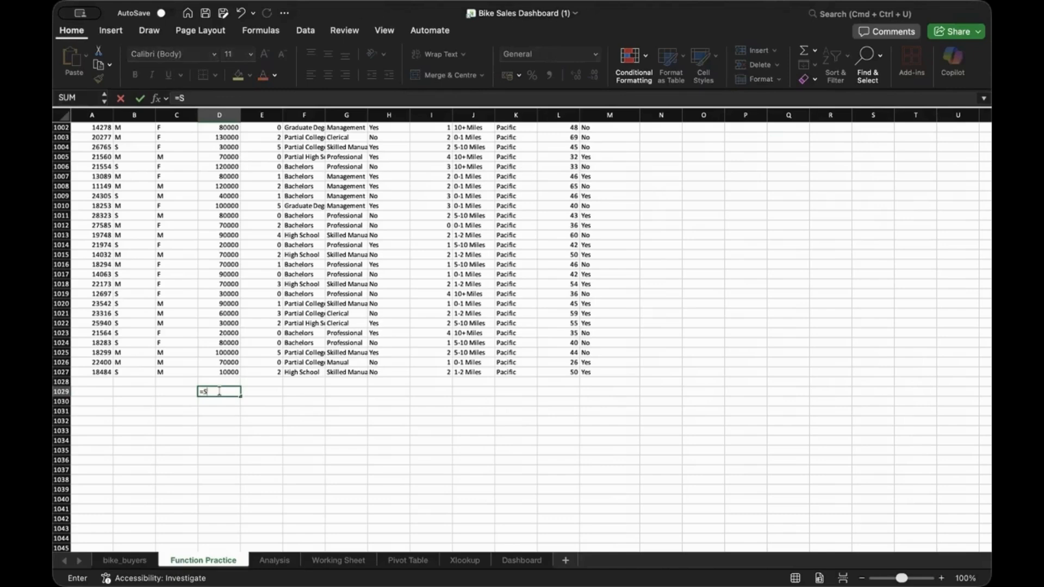
text(um)
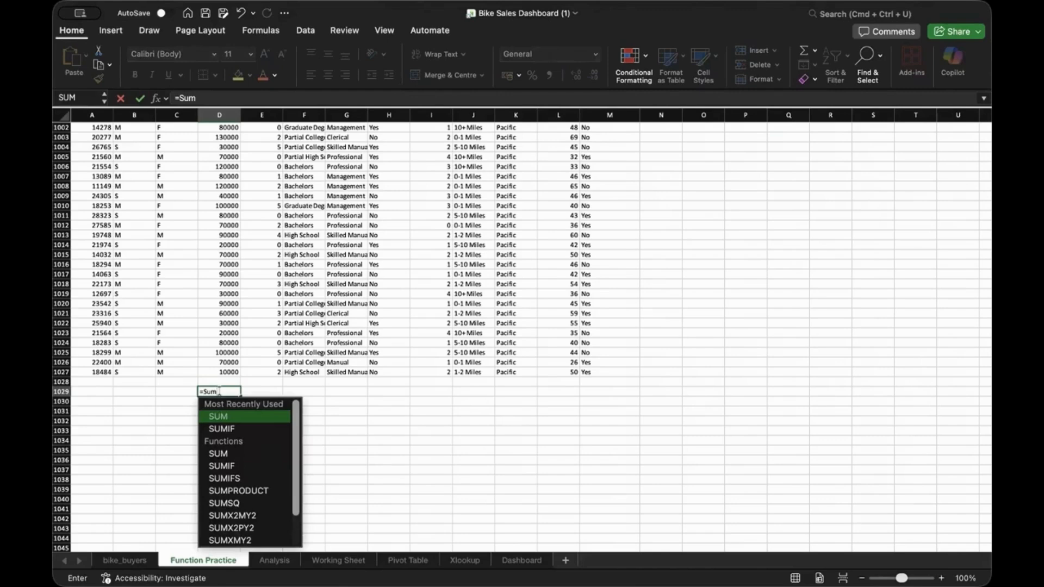
key(Down)
key(Down)
key(Down)
key(Down)
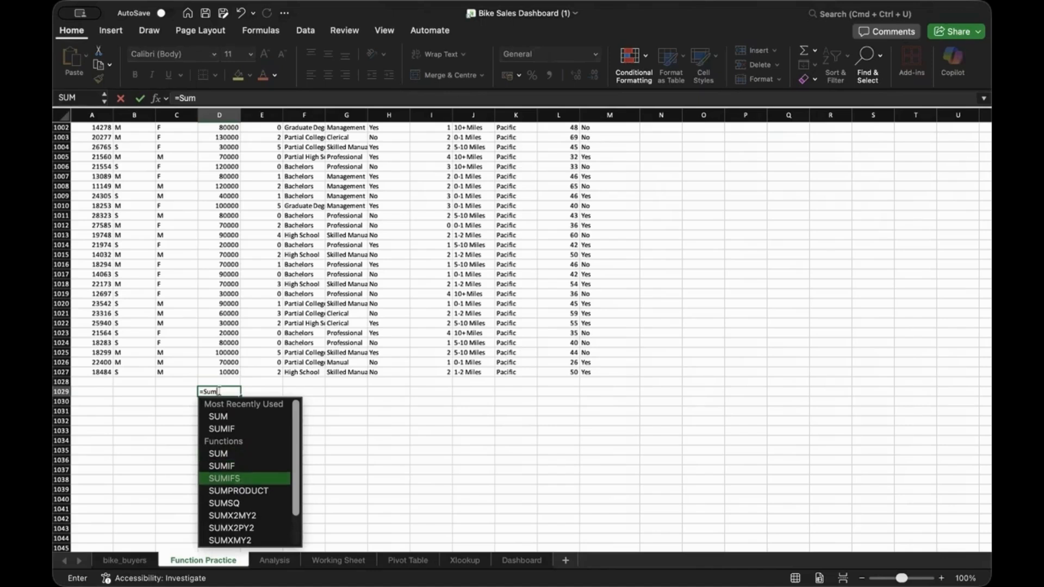
key(Tab)
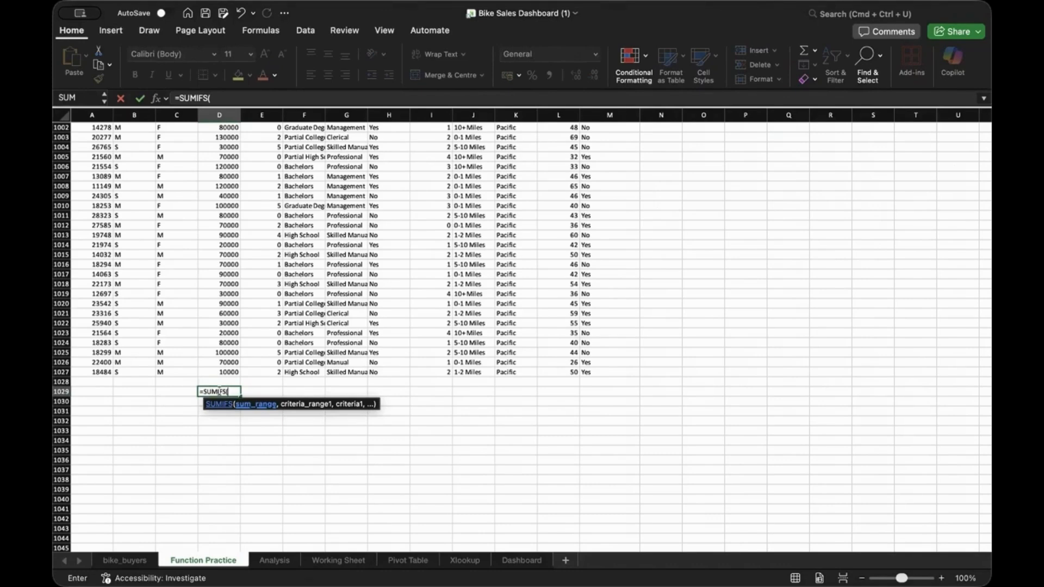
text(D2:D1027)
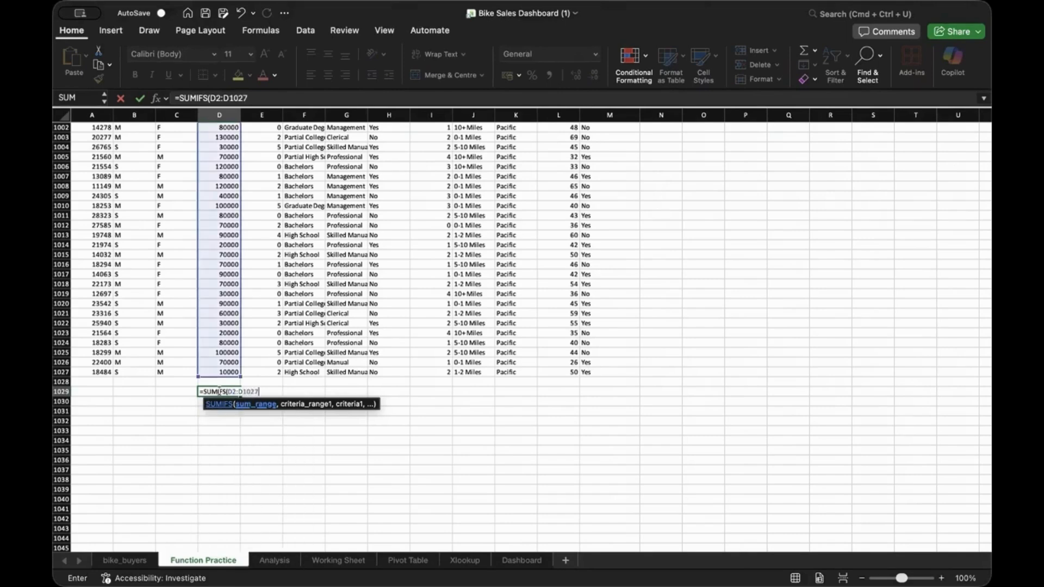
text(,)
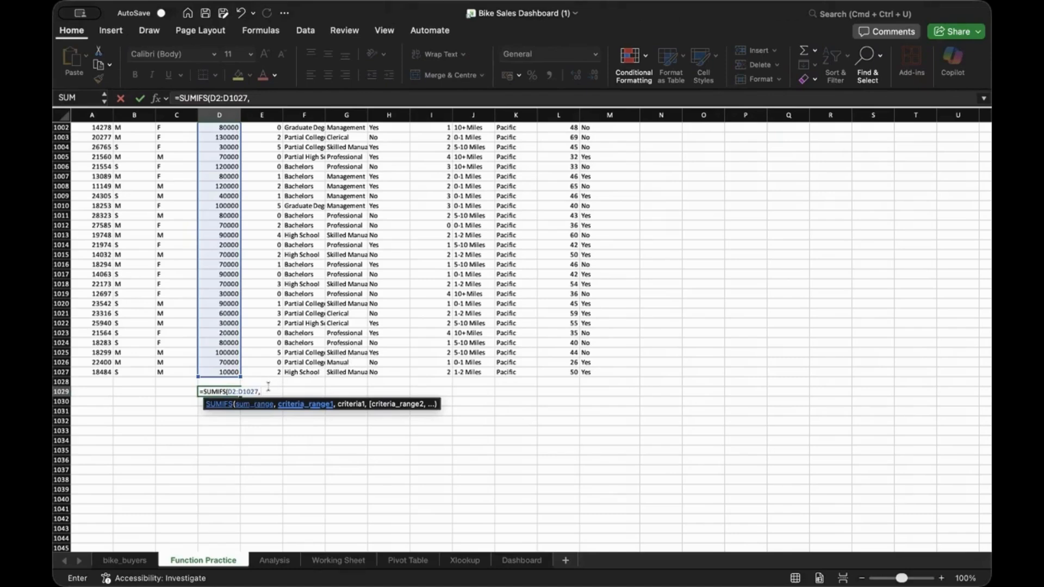
Add G2:G1027 with criterion "Management" as the first SUMIFS condition
text(G)
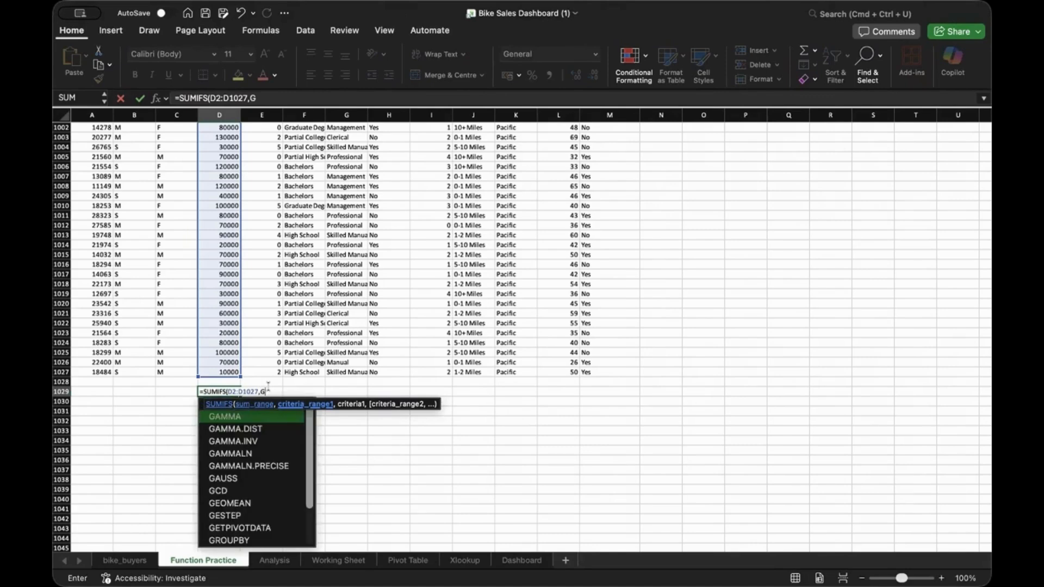
text(2)
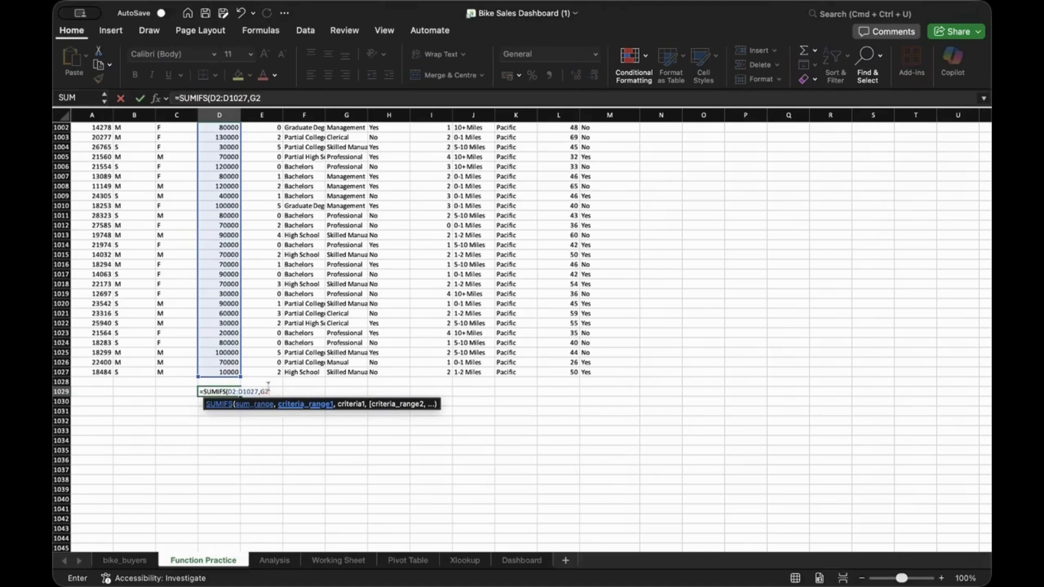
text(:G1027)
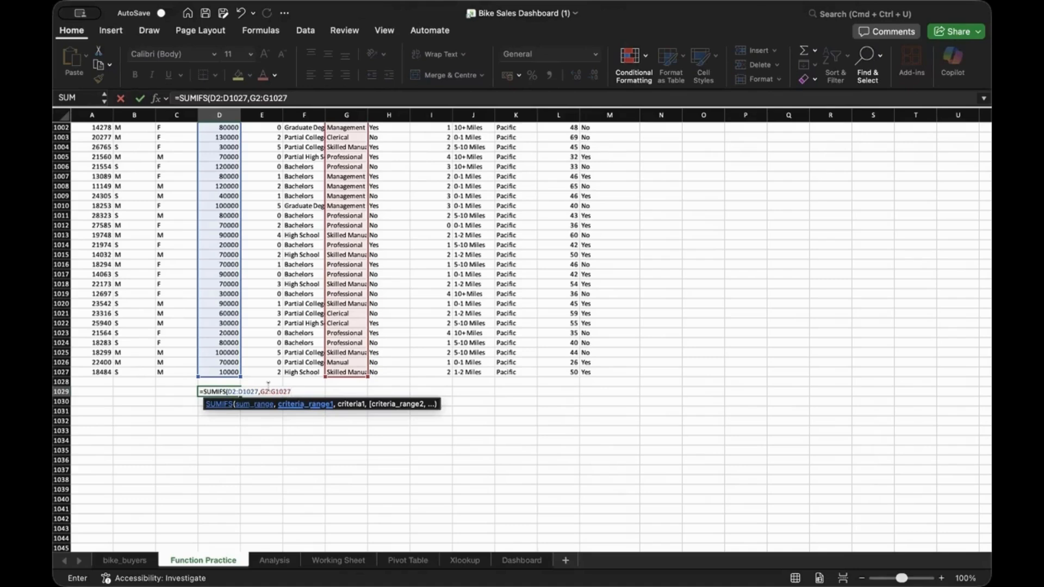
text(,)
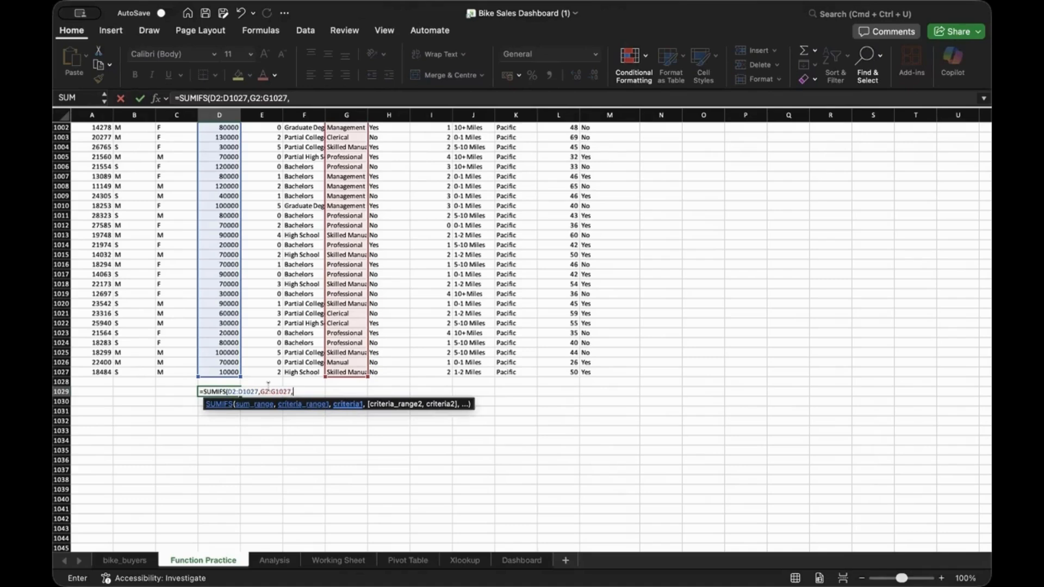
text("Management)
text(",)
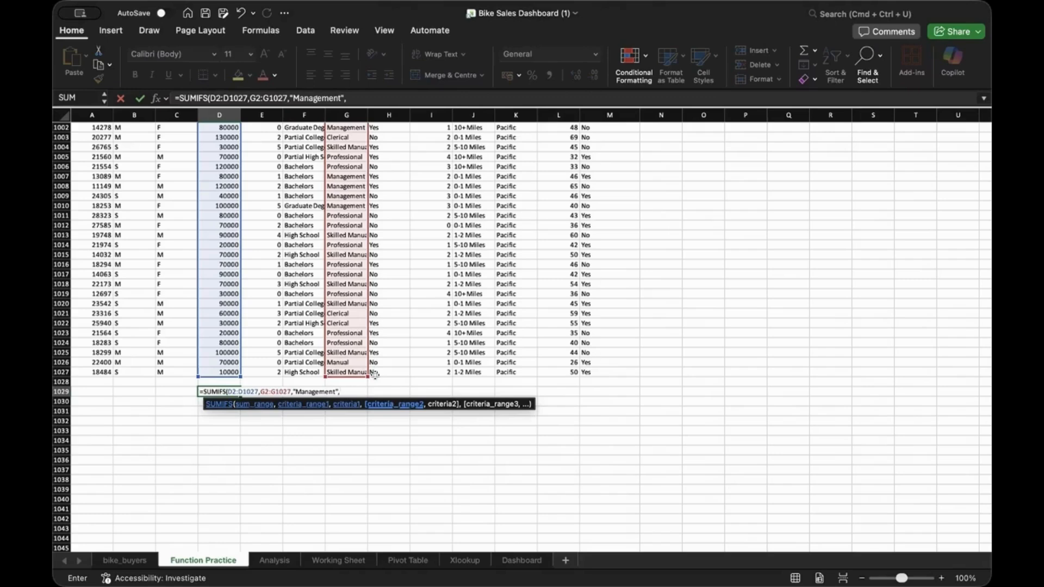
Add F2:F1027 with "Graduate Degree" as the second condition and commit, giving 95
text(F)
text(:f)
key(BackSpace)
text(F1027)
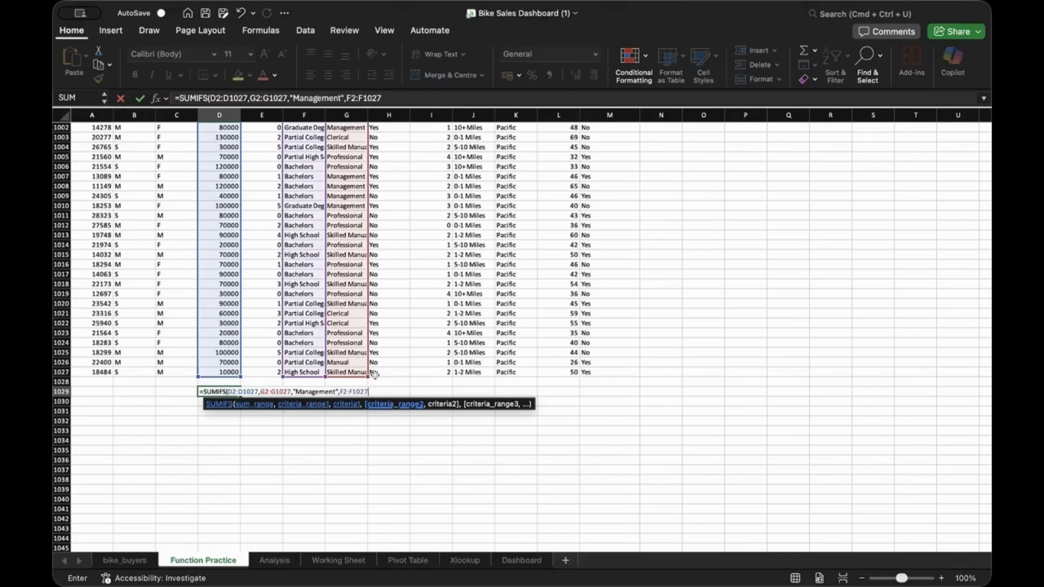
text(,)
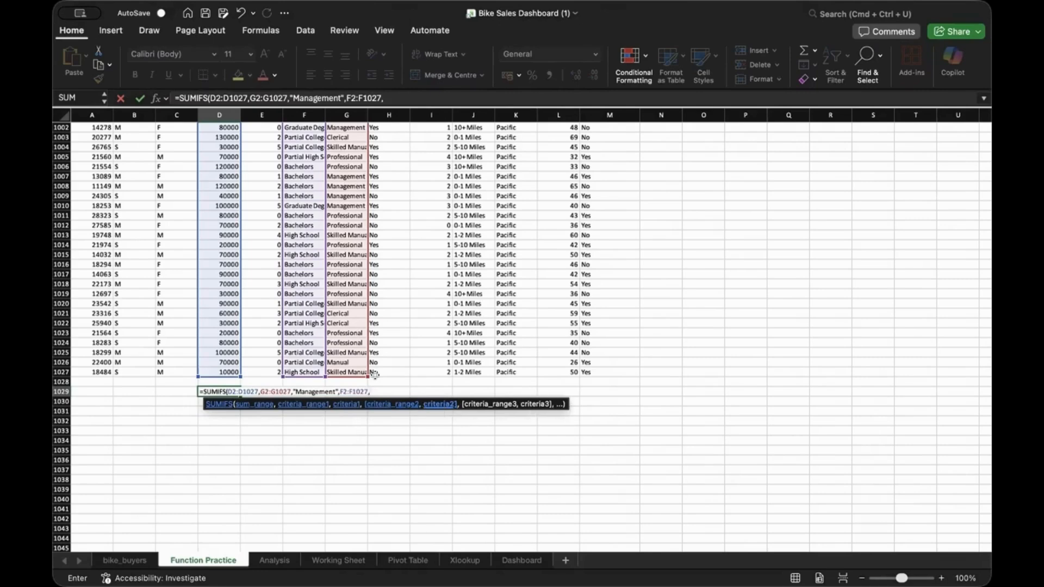
text("Graduate Degree)
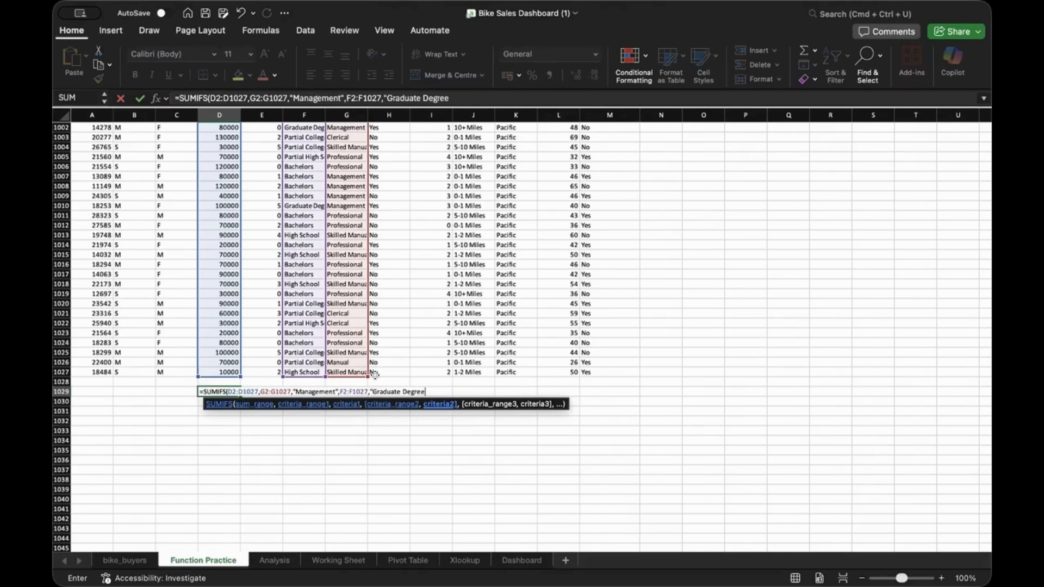
text(")
key(Return)
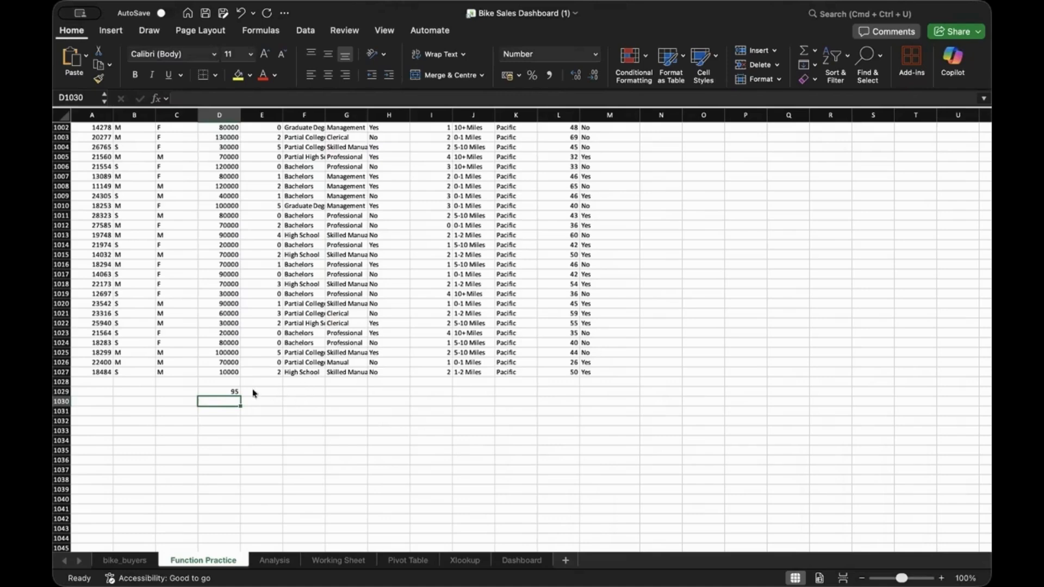
Clear the formula from D1029 and return to the Income header in D1
click(228, 392)
right_click(228, 393)
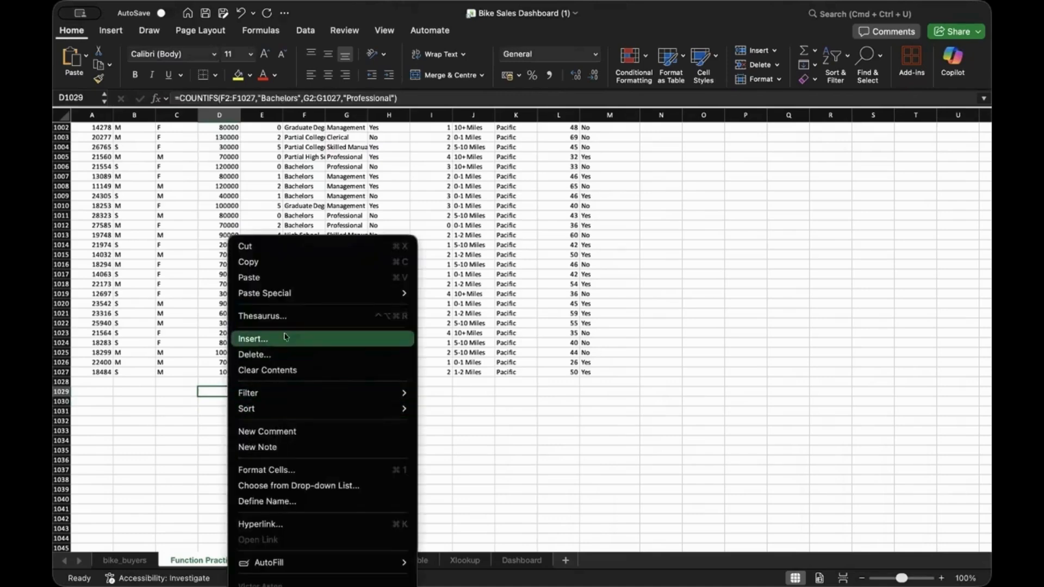
click(274, 370)
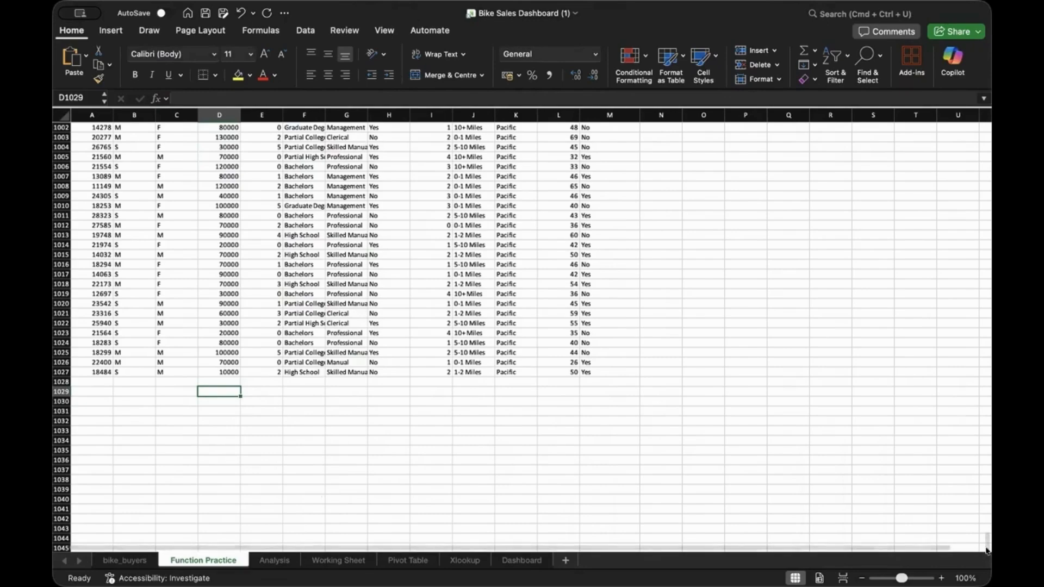
drag(986, 542, 987, 132)
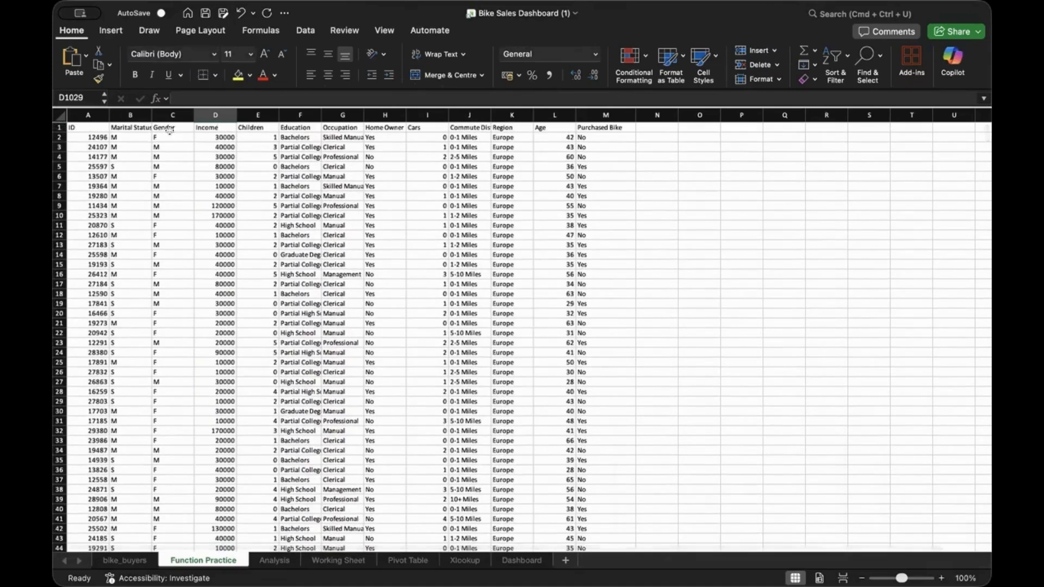
click(217, 126)
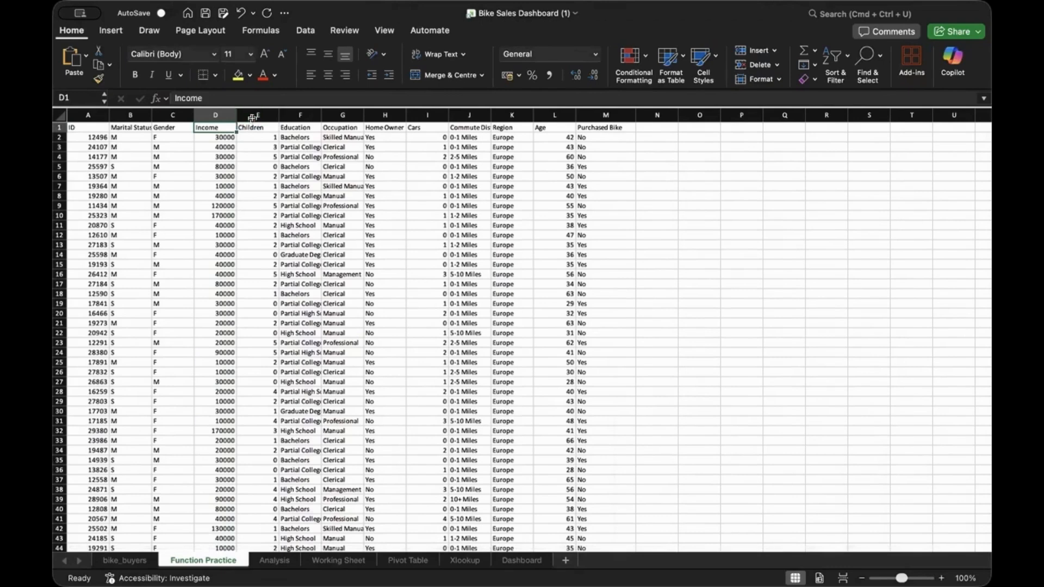
Insert a blank column before the Children column
click(252, 117)
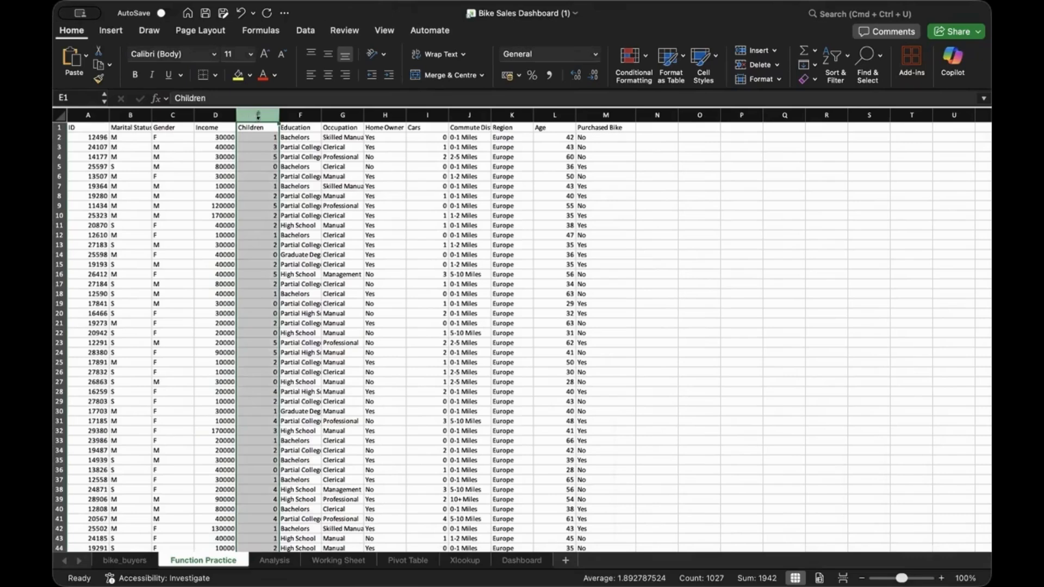
right_click(257, 119)
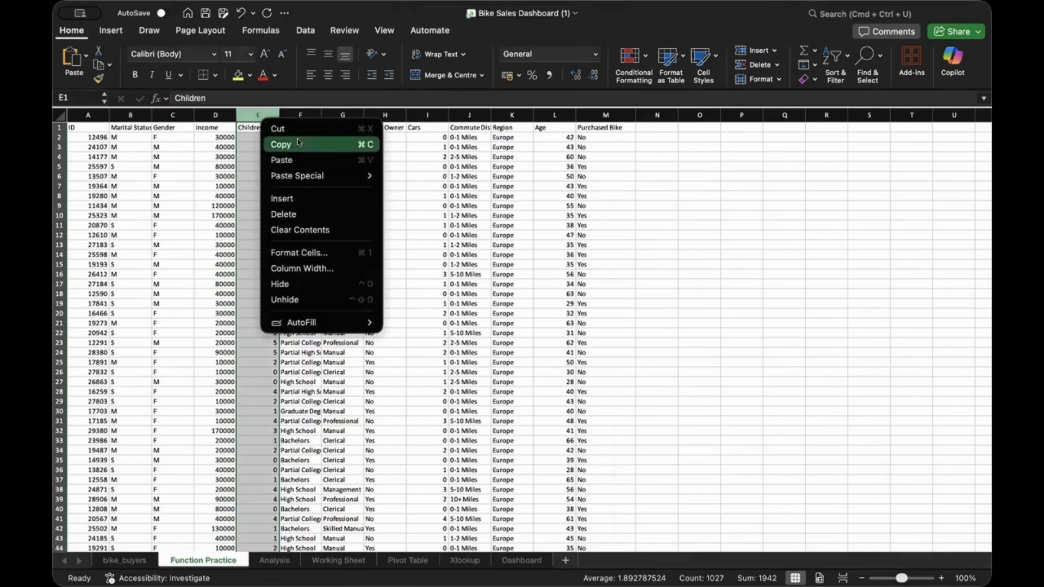
click(297, 198)
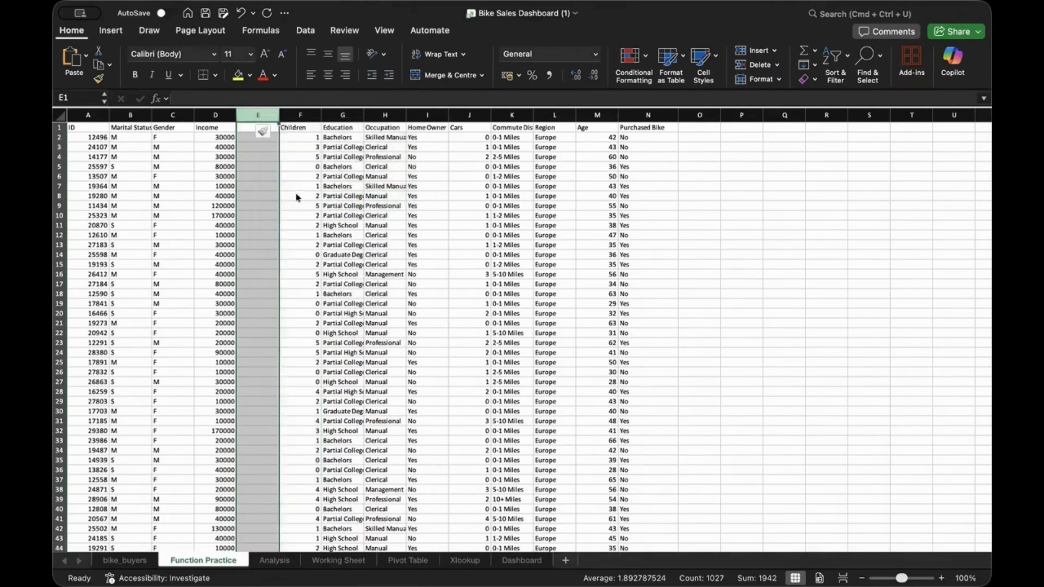
click(263, 166)
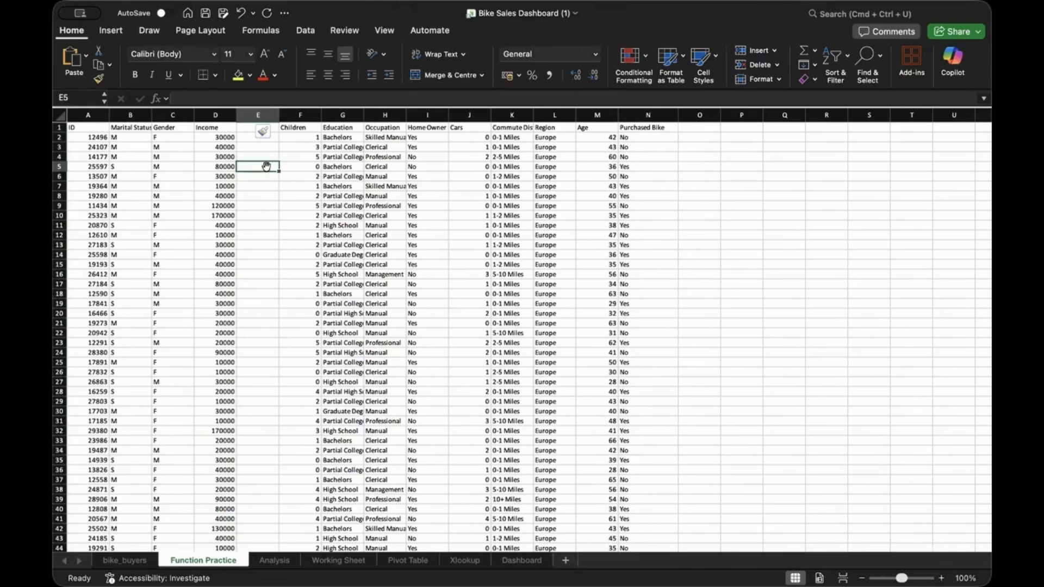
Head the new column E 'Income Range' and widen it
double_click(238, 126)
text(Inc)
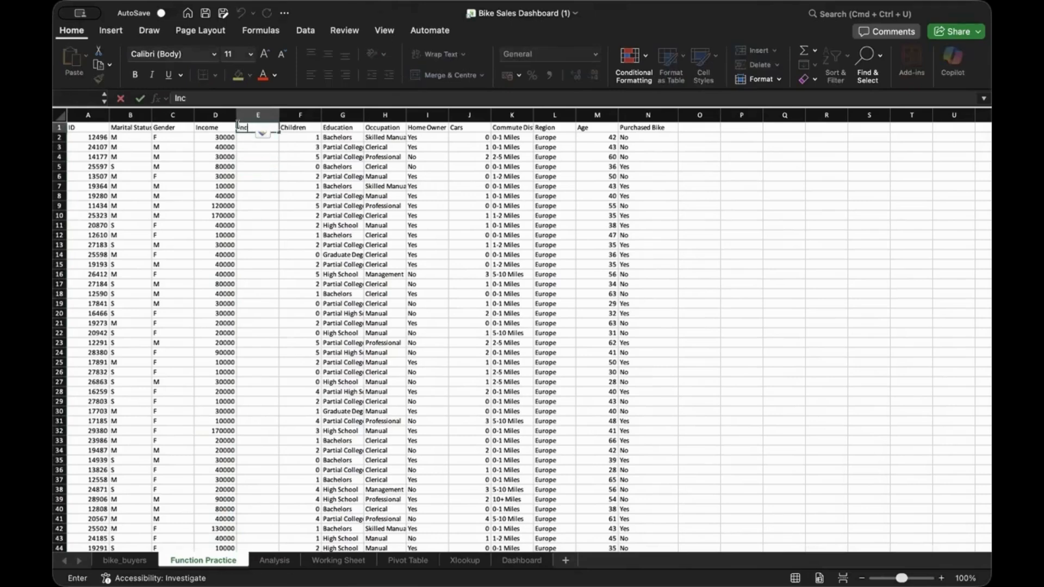
text(ome Range)
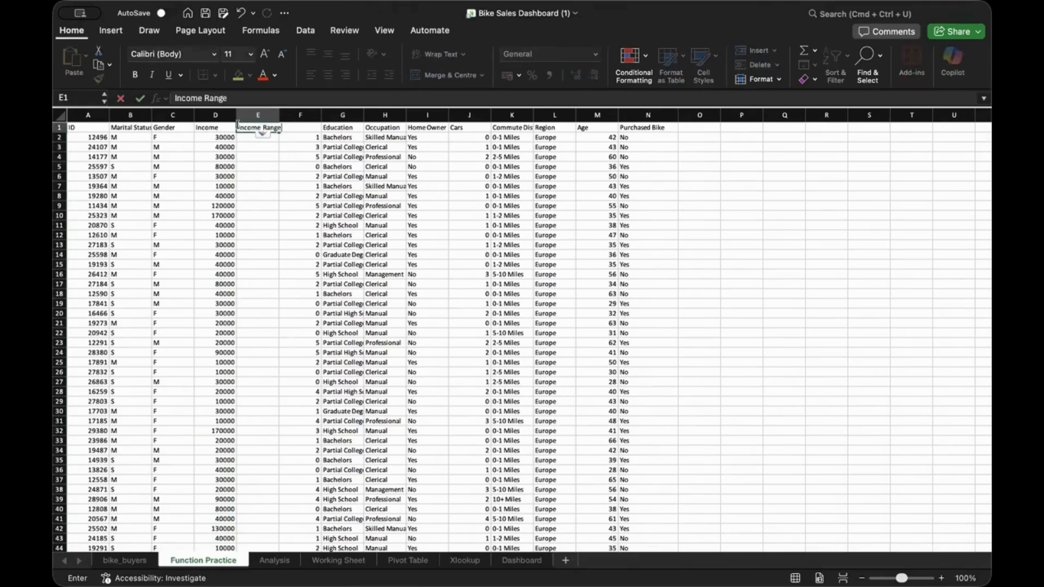
click(246, 175)
drag(272, 113, 281, 111)
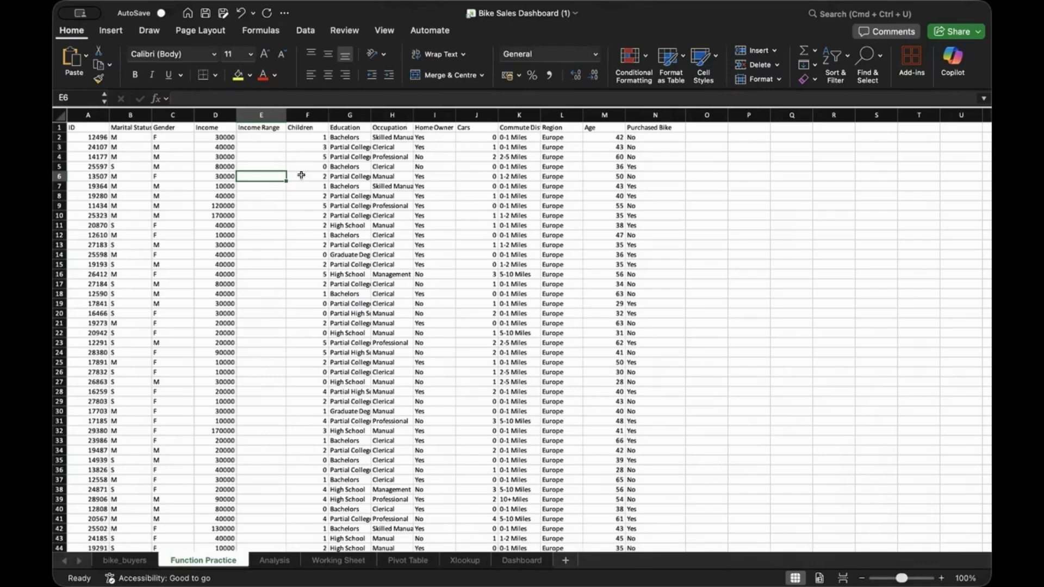
Start an IF formula in E2 testing whether D2 is at most 100000
double_click(252, 136)
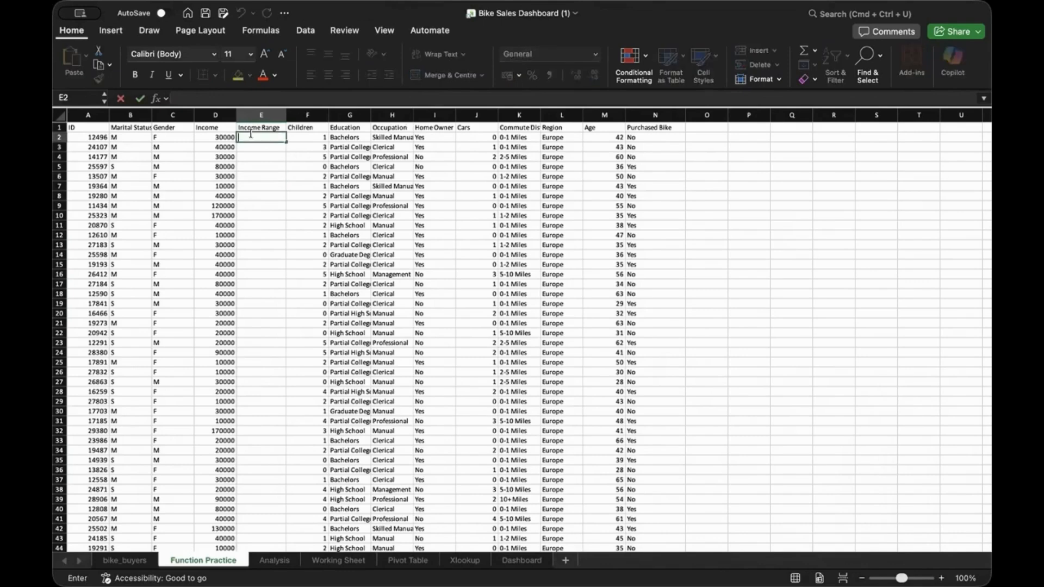
text(=)
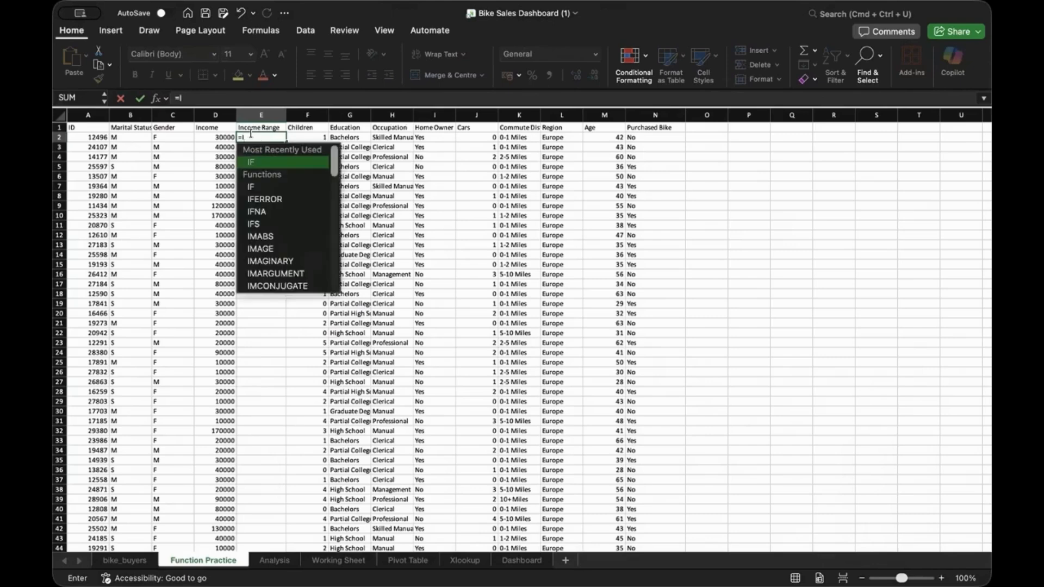
text(IF()
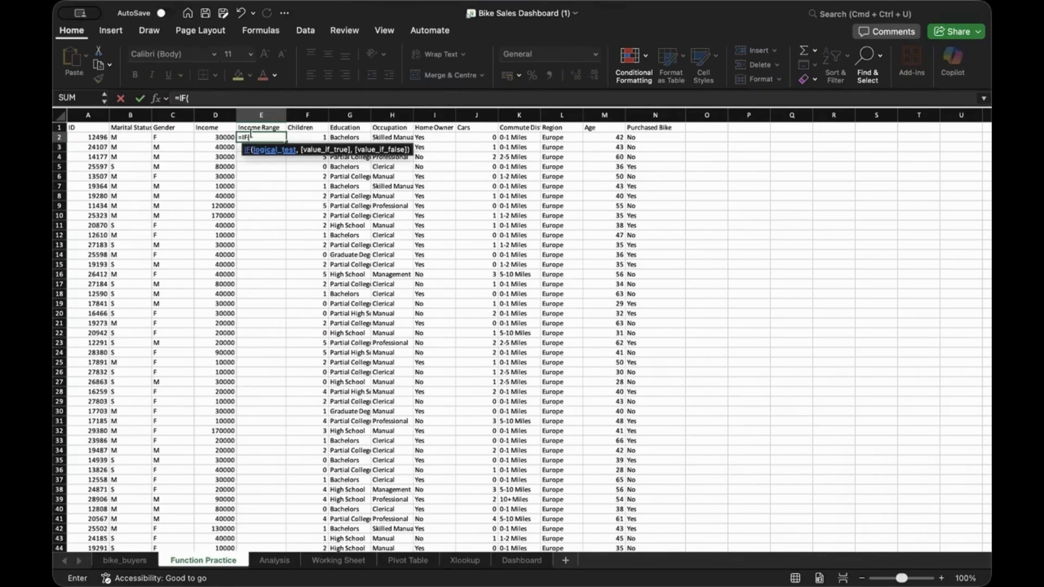
click(211, 136)
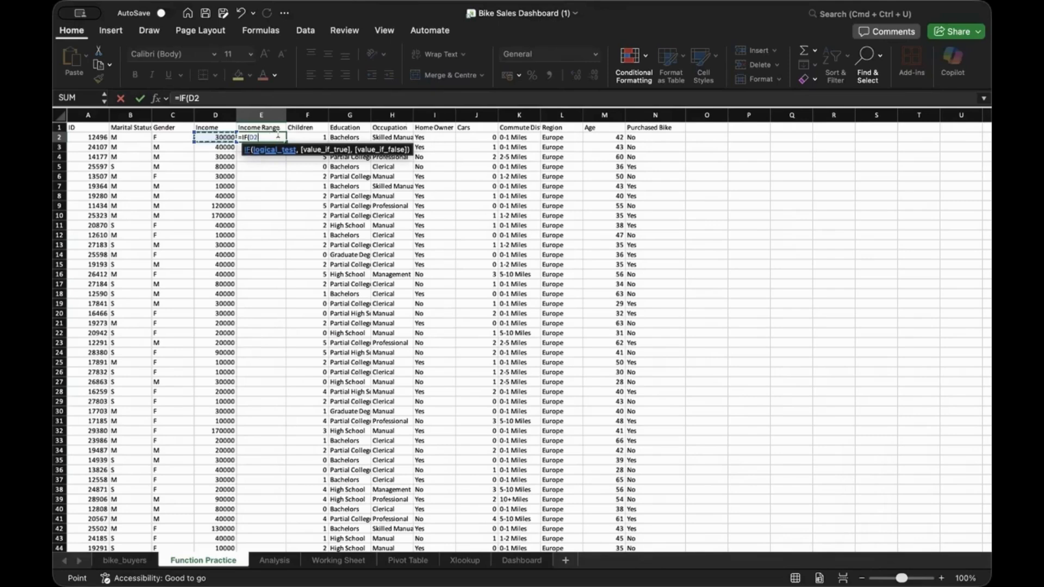
text(<)
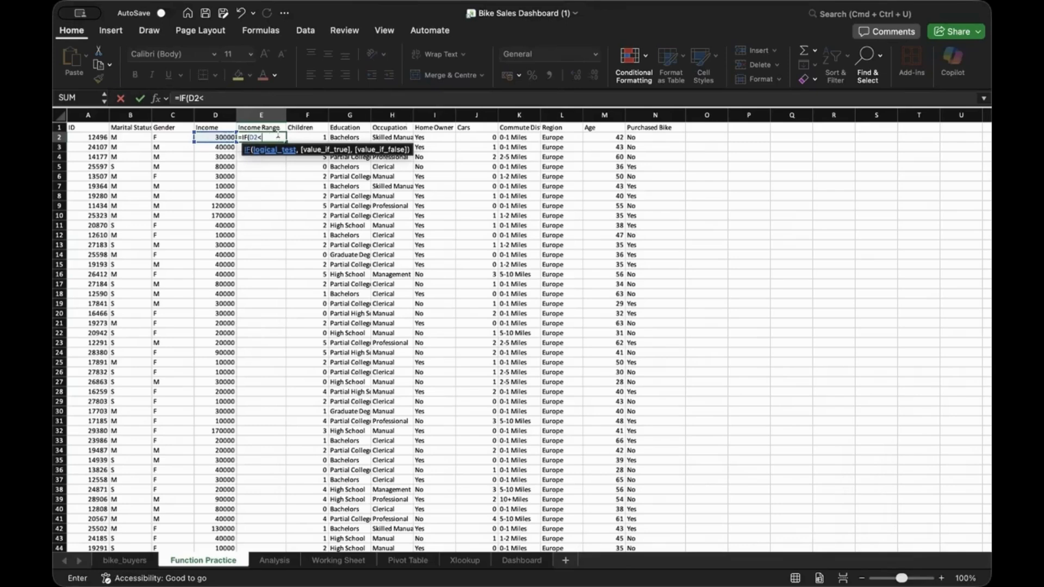
text(=1000)
drag(307, 146, 469, 141)
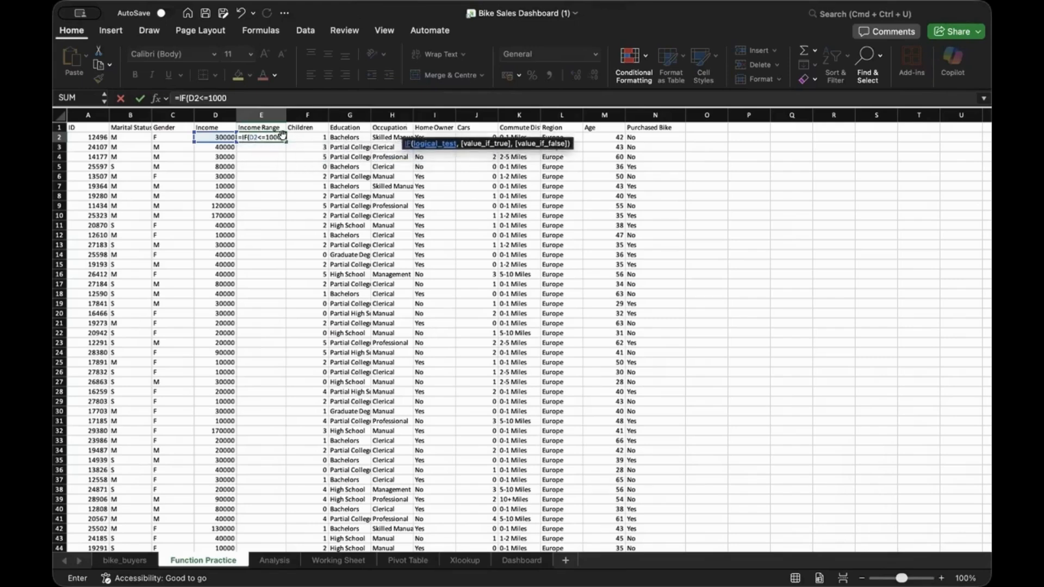
key(Return)
click(514, 324)
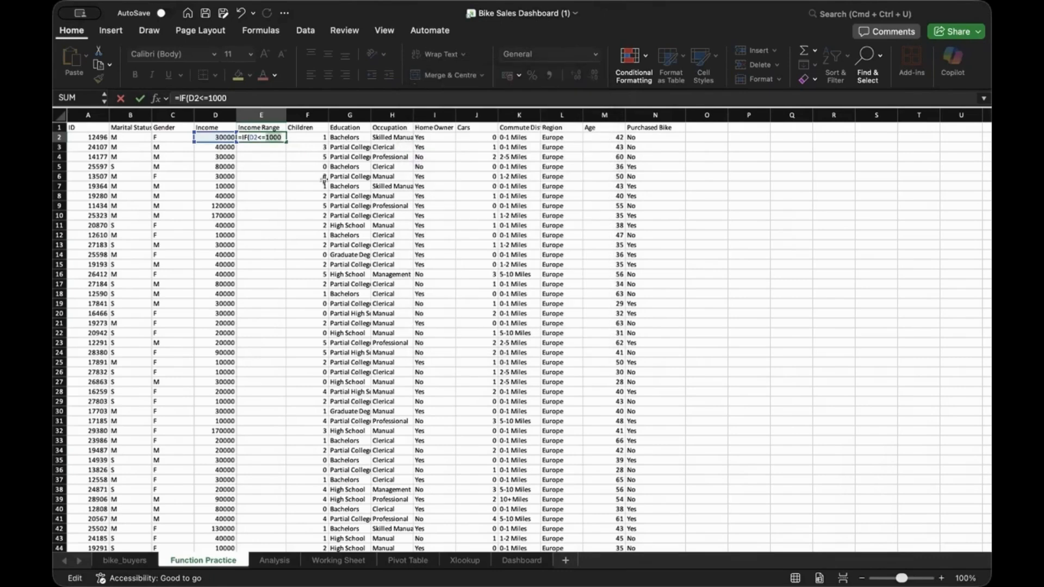
click(282, 137)
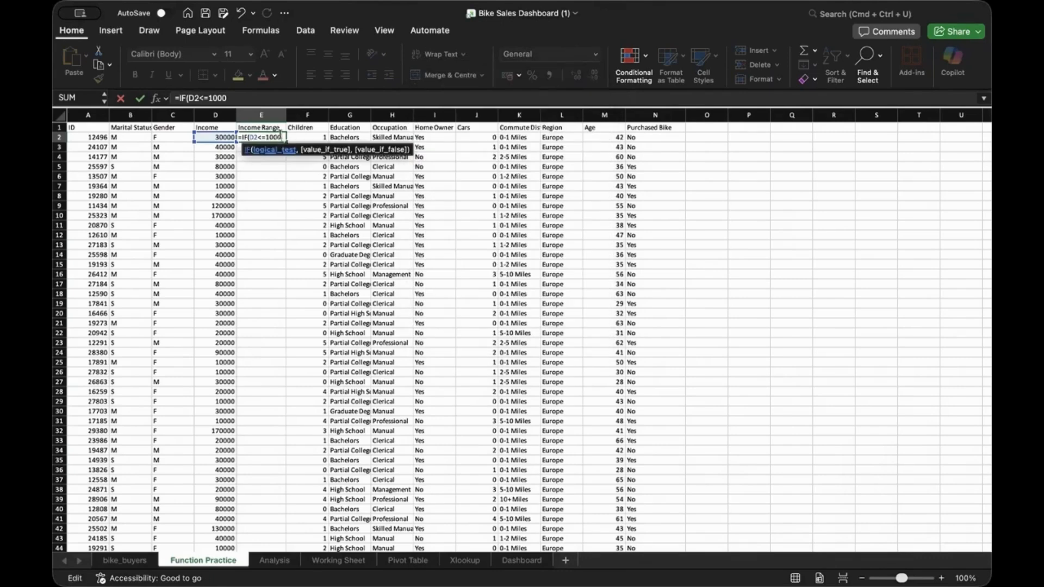
key(BackSpace)
text(0000)
Complete E2's IF formula with 'Lower Salary Earner' and 'Higher Salary Earner' results, accepting Excel's correction
text(,)
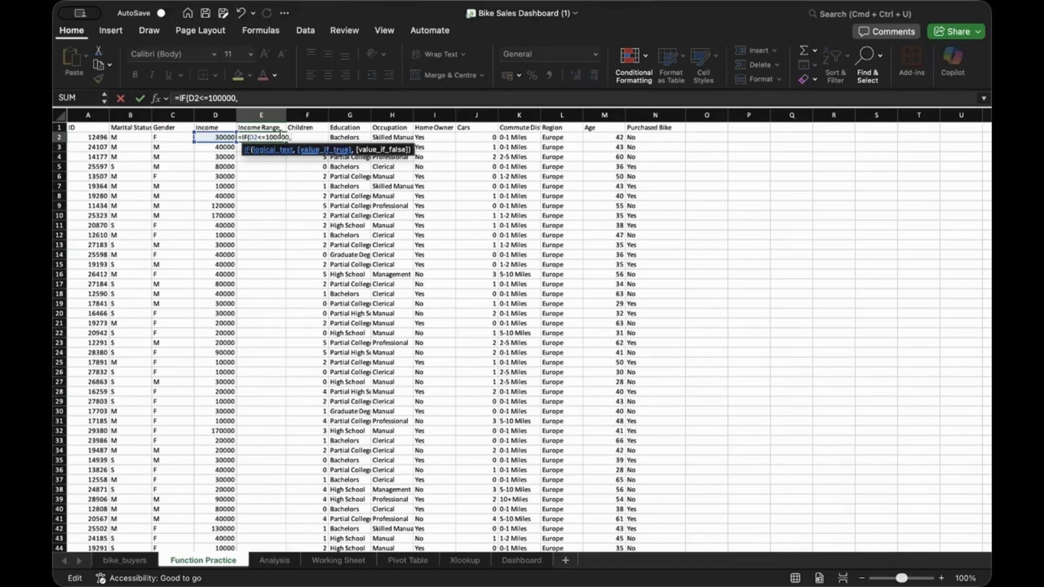
text("Lower Salary Earner)
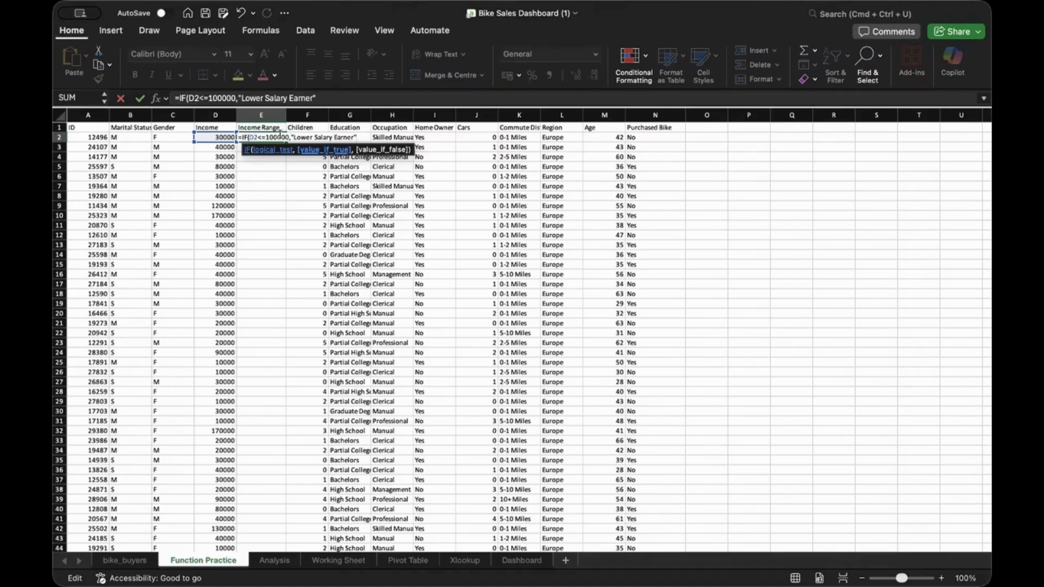
text(,)
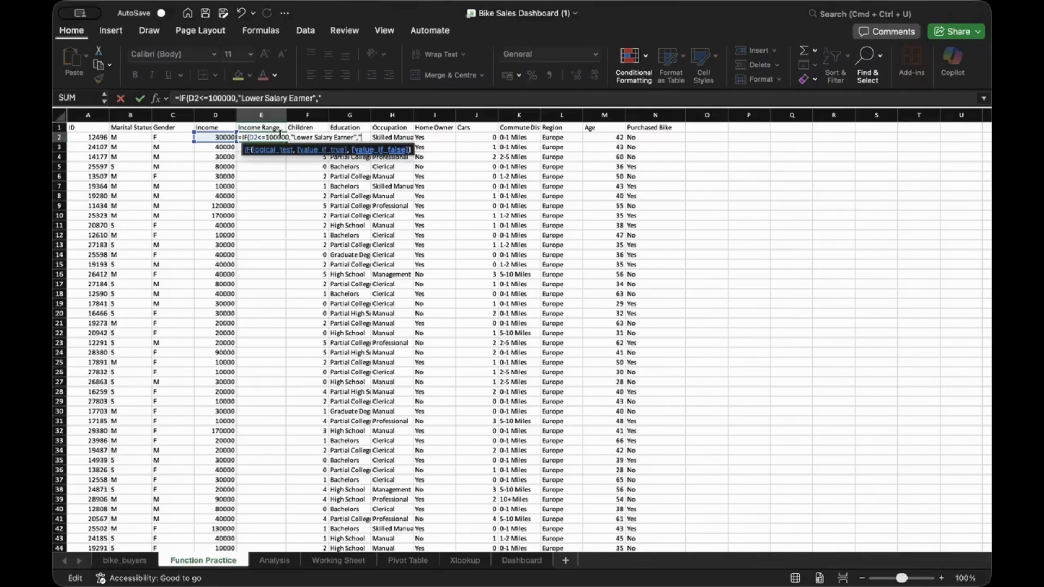
text("Higher Salary Earner)
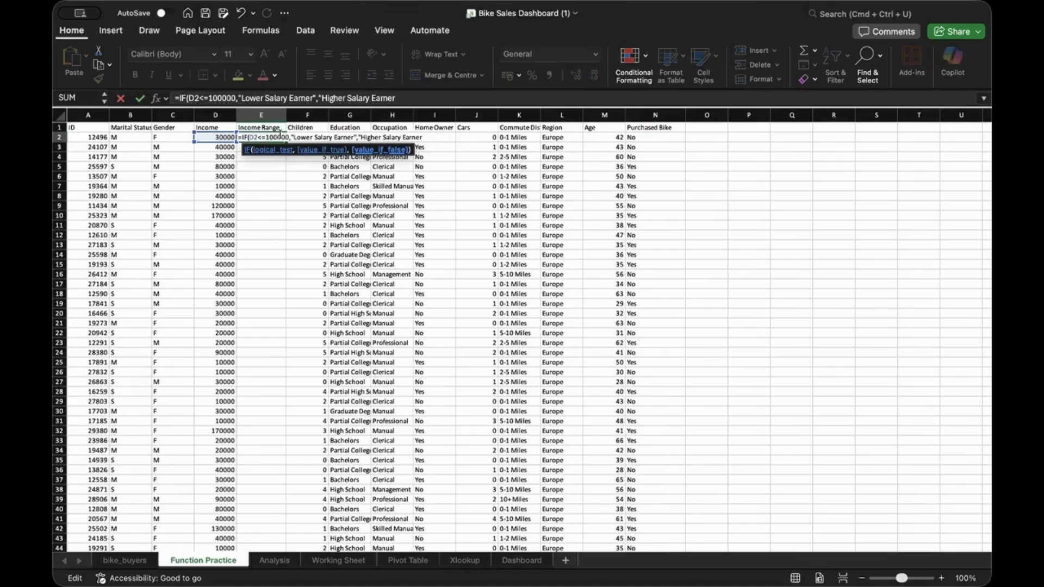
key(Return)
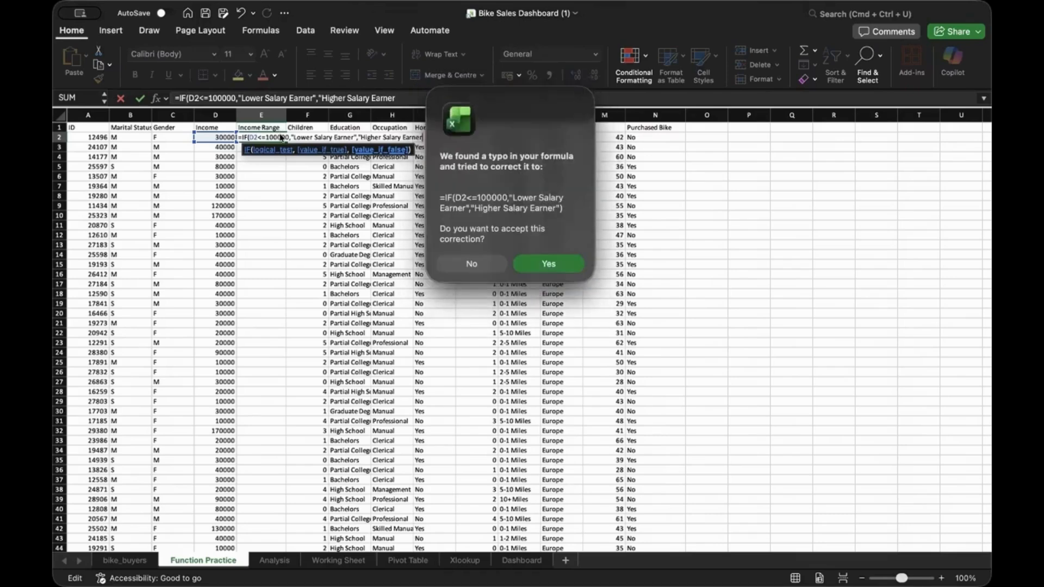
click(559, 268)
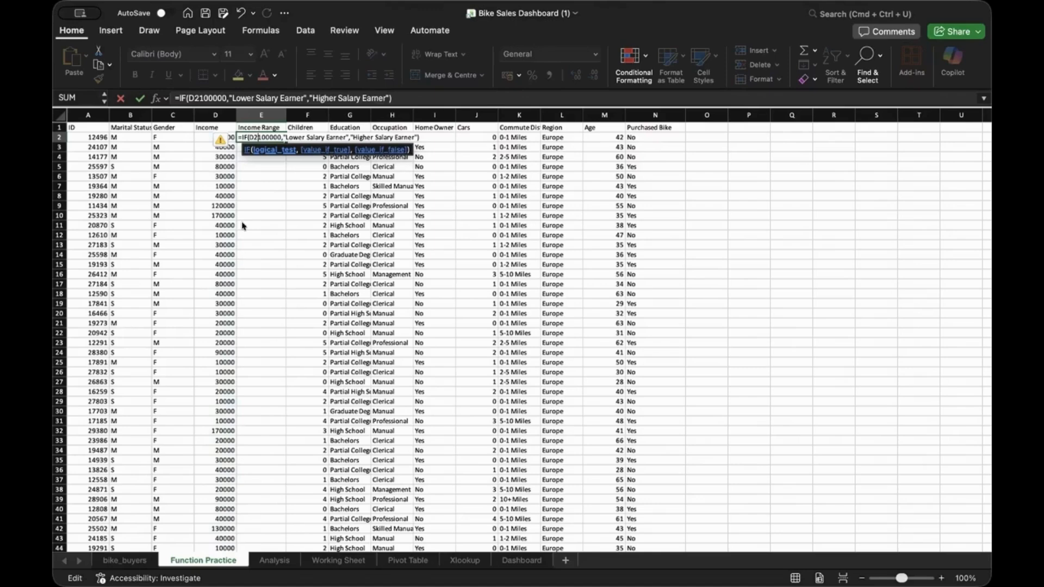
text(<=)
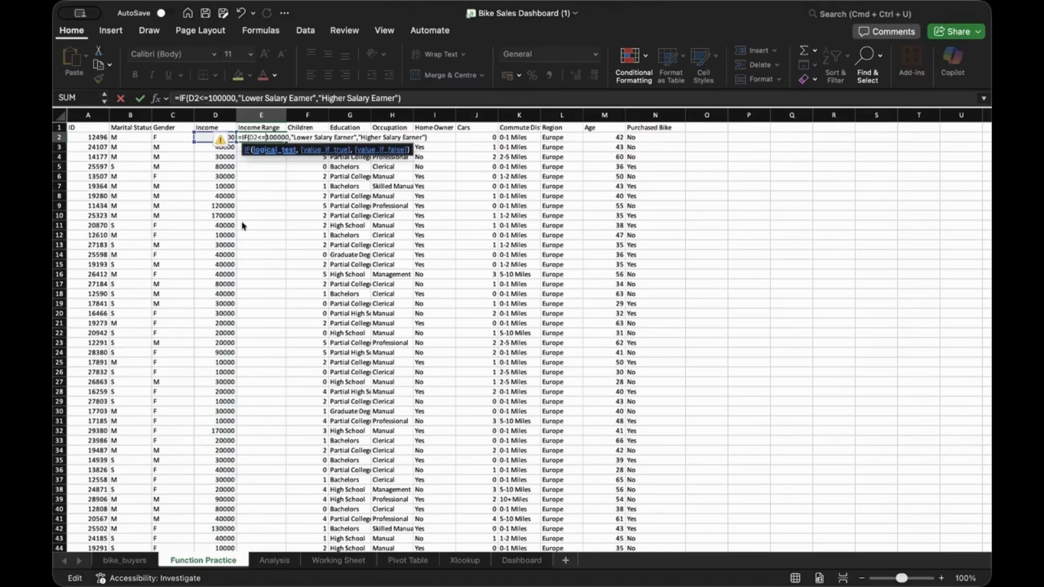
key(Right)
key(Right)
key(Right)
key(Right)
key(Right)
key(Right)
key(Right)
key(Right)
key(Right)
key(Right)
key(Right)
key(Right)
key(Right)
key(Right)
key(Right)
key(Right)
key(Right)
key(Right)
key(Right)
key(Right)
key(Right)
key(Right)
key(Right)
key(Right)
key(Right)
key(Right)
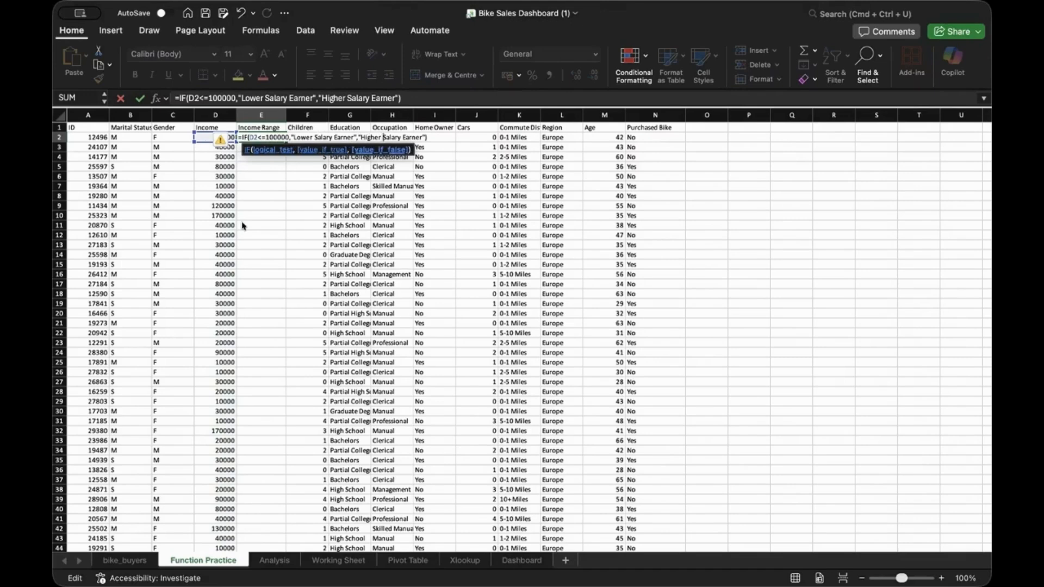
key(Right)
key(Right)
key(Right)
key(Right)
key(Return)
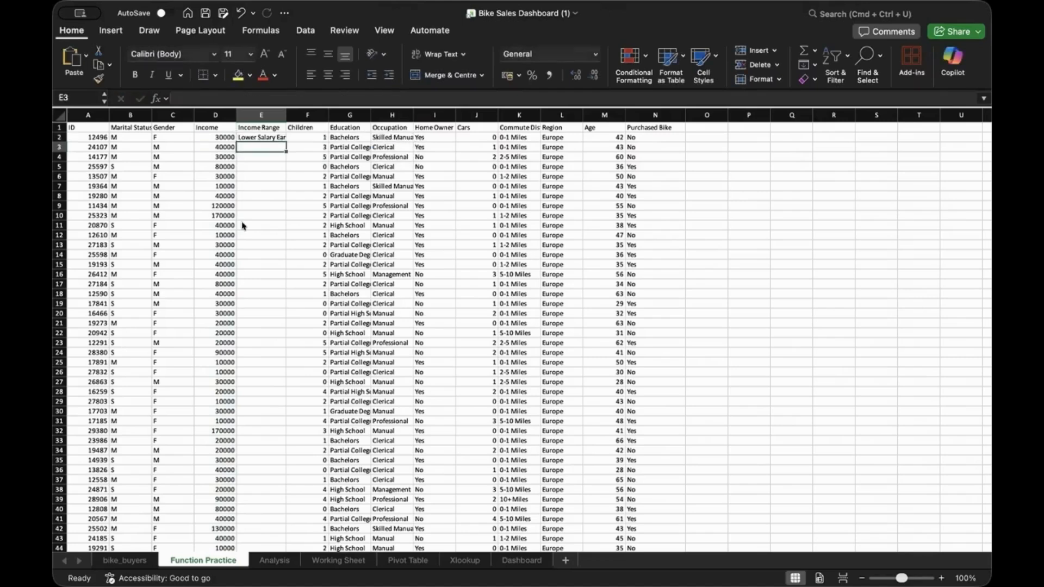
Fill the IF formula down column E for all 1026 data rows
click(278, 135)
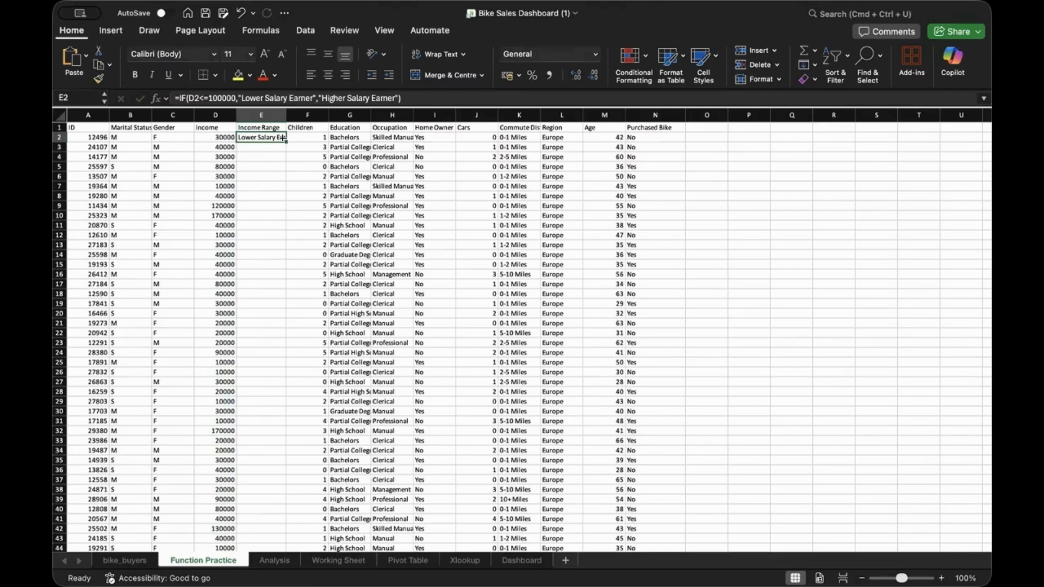
double_click(283, 138)
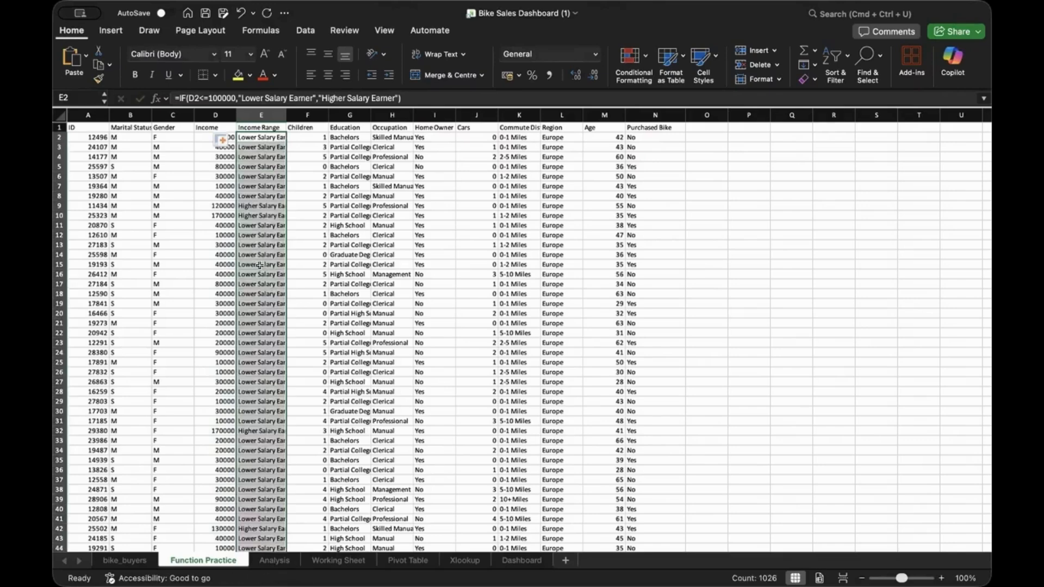
scroll(260, 271, down, 2)
scroll(260, 277, down, 5)
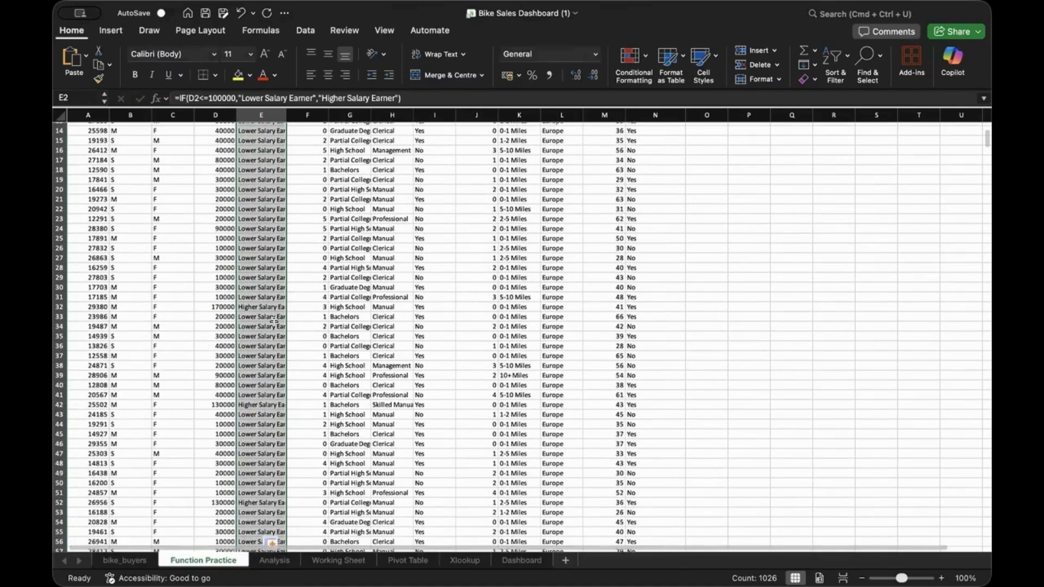
scroll(273, 310, up, 7)
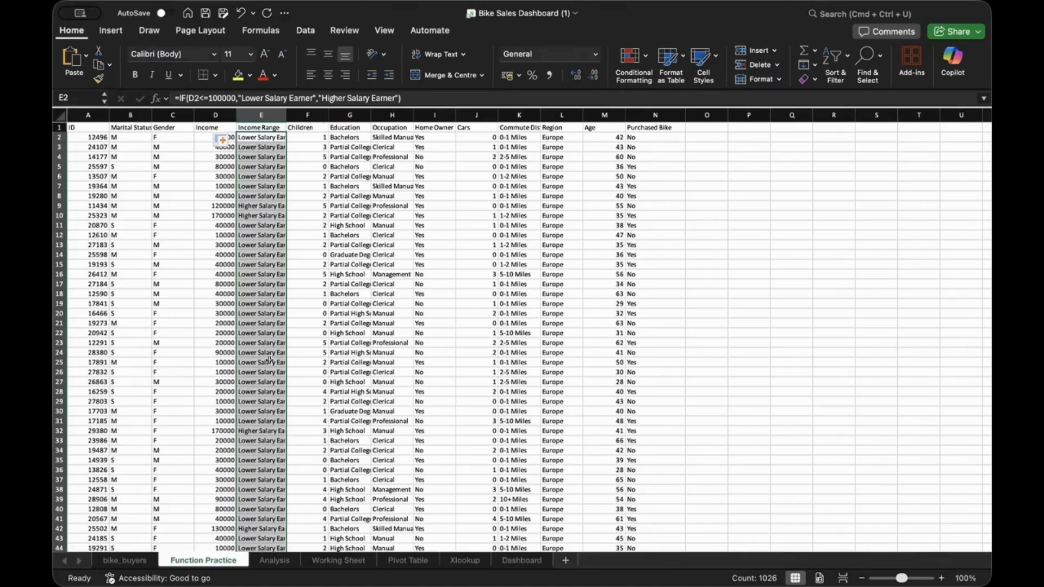
scroll(269, 358, down, 2)
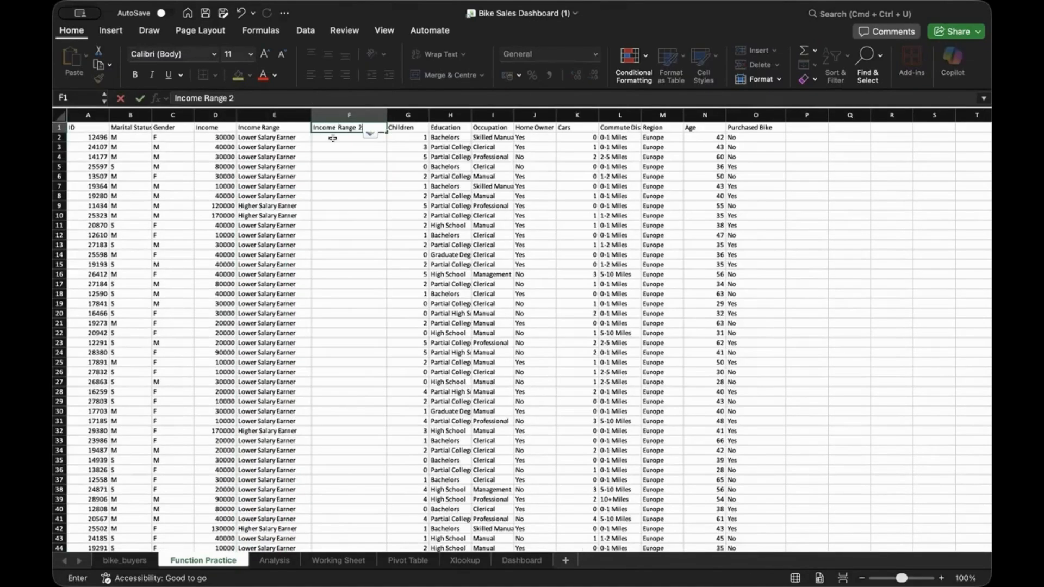
Begin an IFS formula in F2 for the Income Range 2 column
click(332, 136)
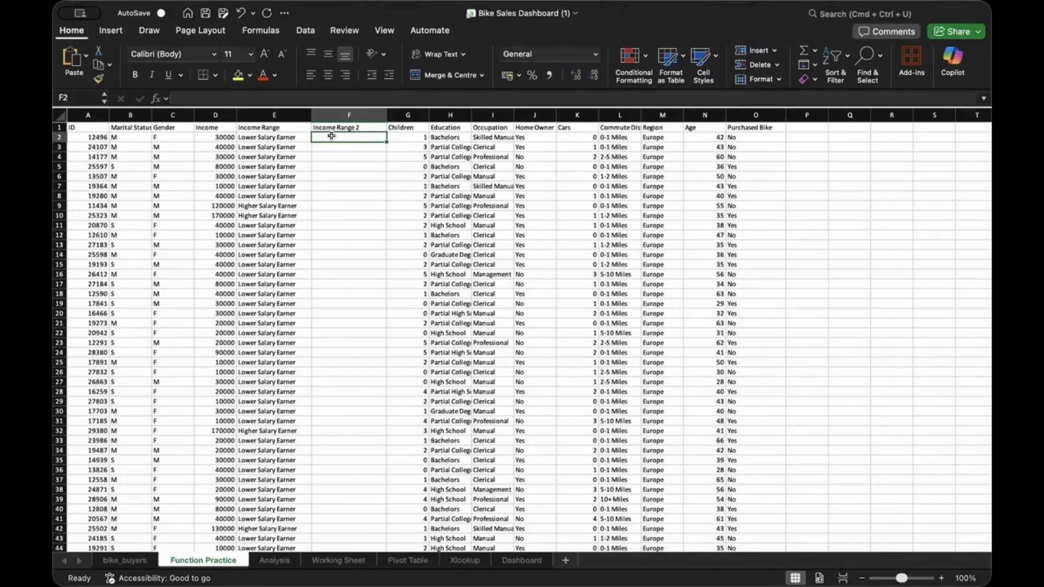
double_click(332, 136)
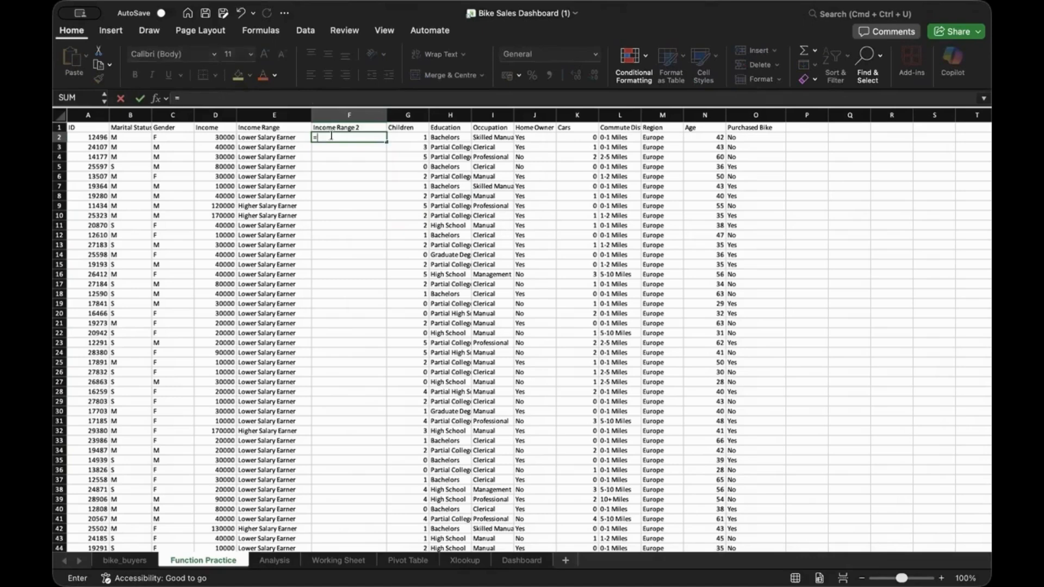
text(=IF)
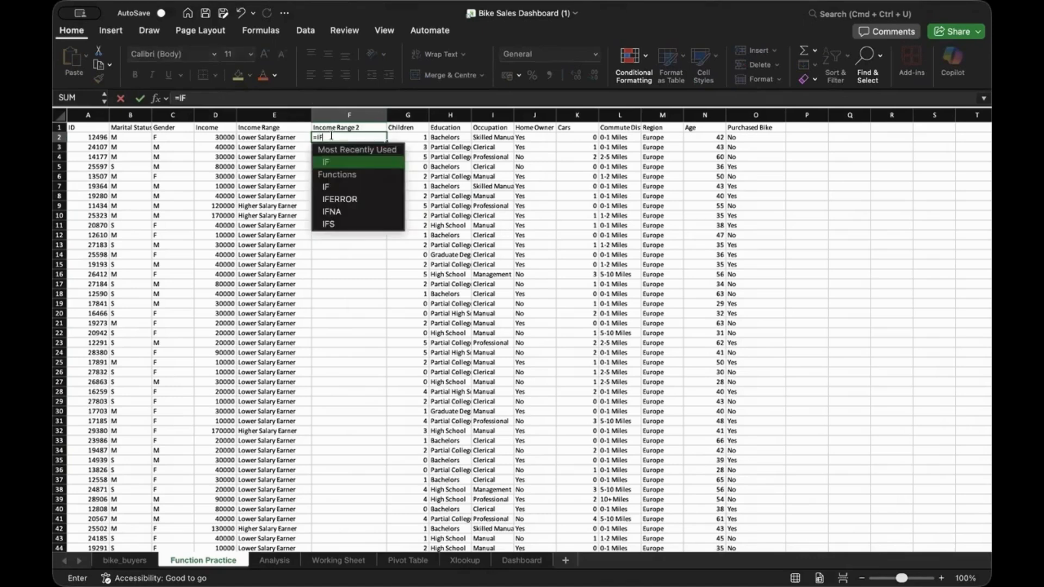
key(Down)
key(Down)
key(Down)
key(Down)
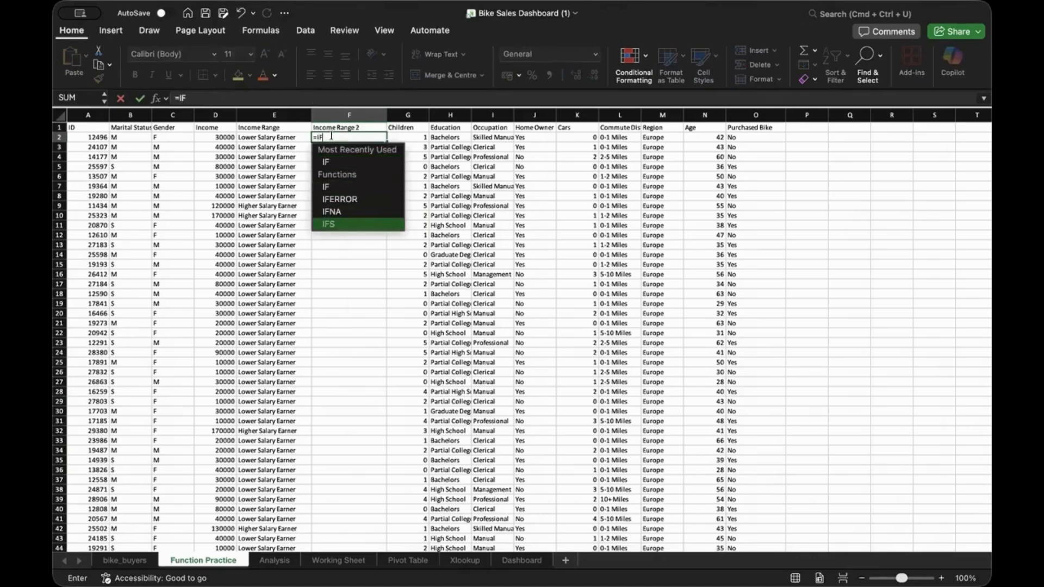
key(Tab)
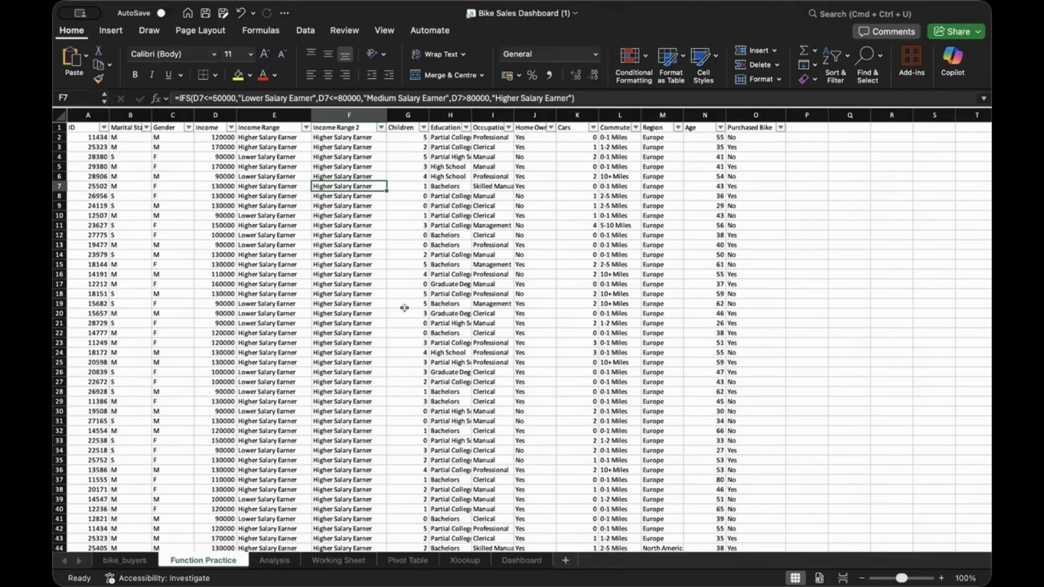
Compare the IFS formula in F2 with the IF formula in E18
click(326, 137)
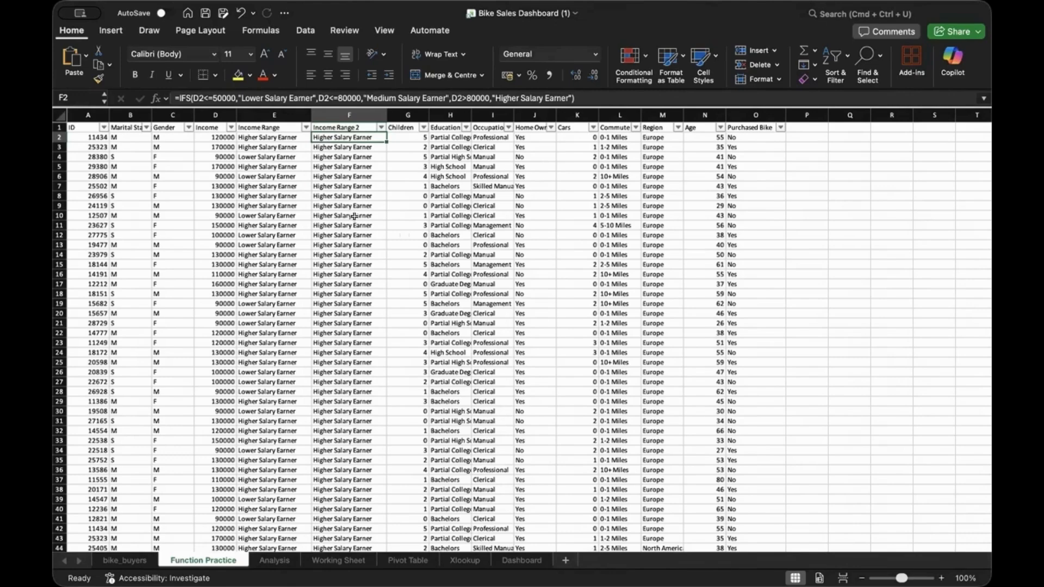
scroll(347, 228, down, 3)
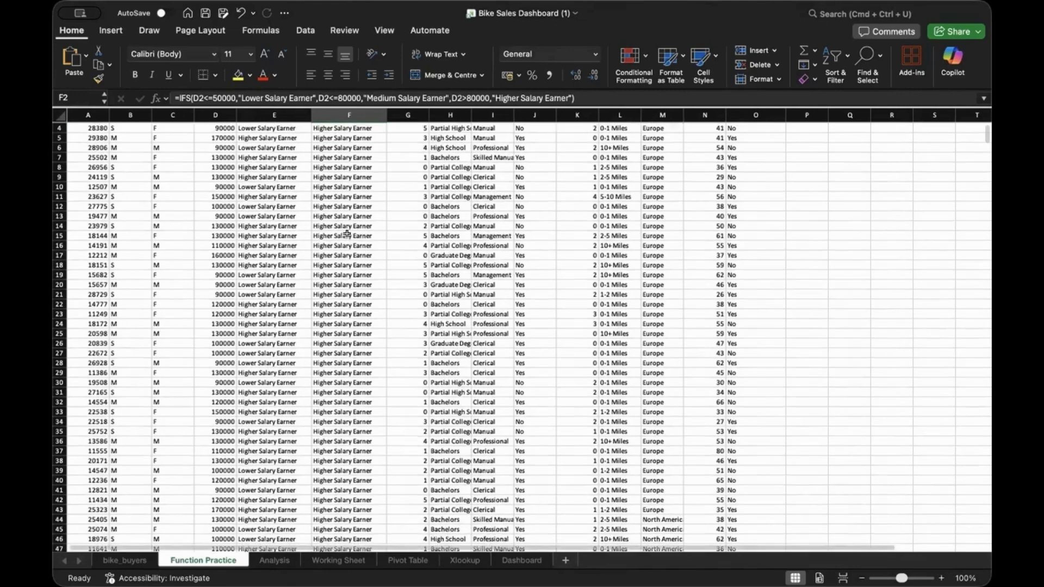
scroll(347, 238, up, 3)
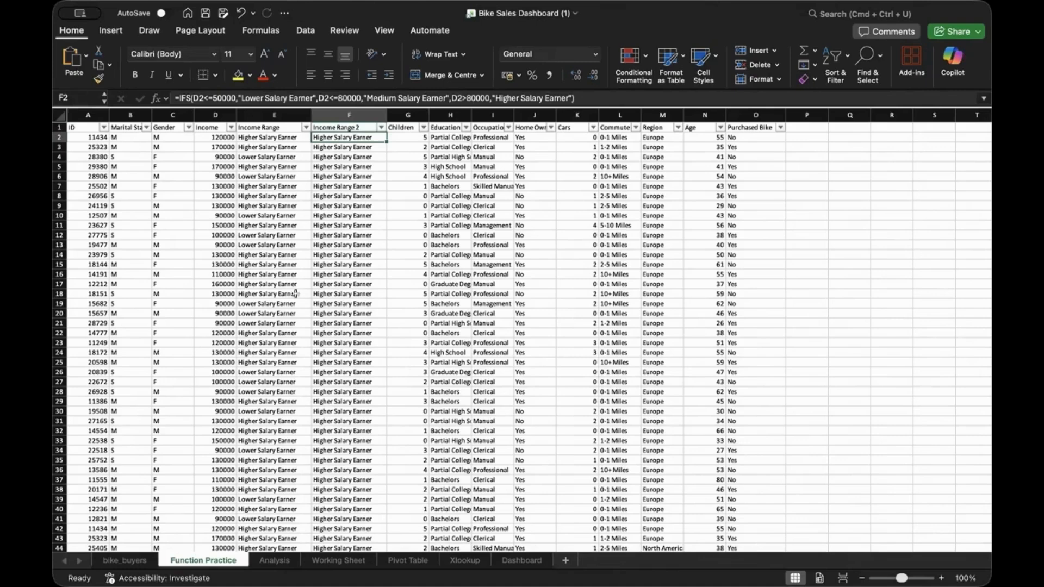
click(246, 293)
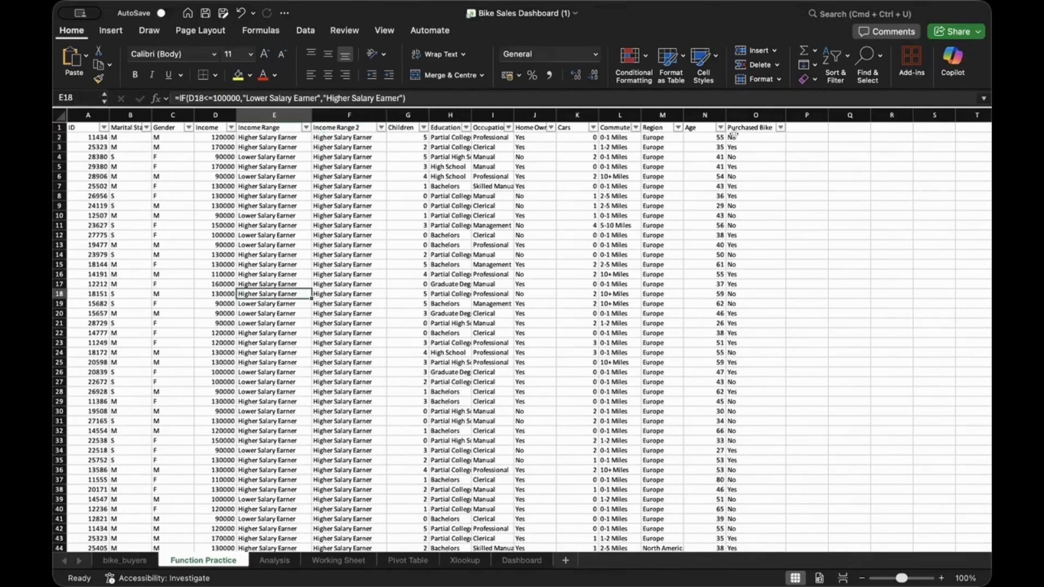
scroll(698, 131, down, 3)
scroll(698, 130, down, 1)
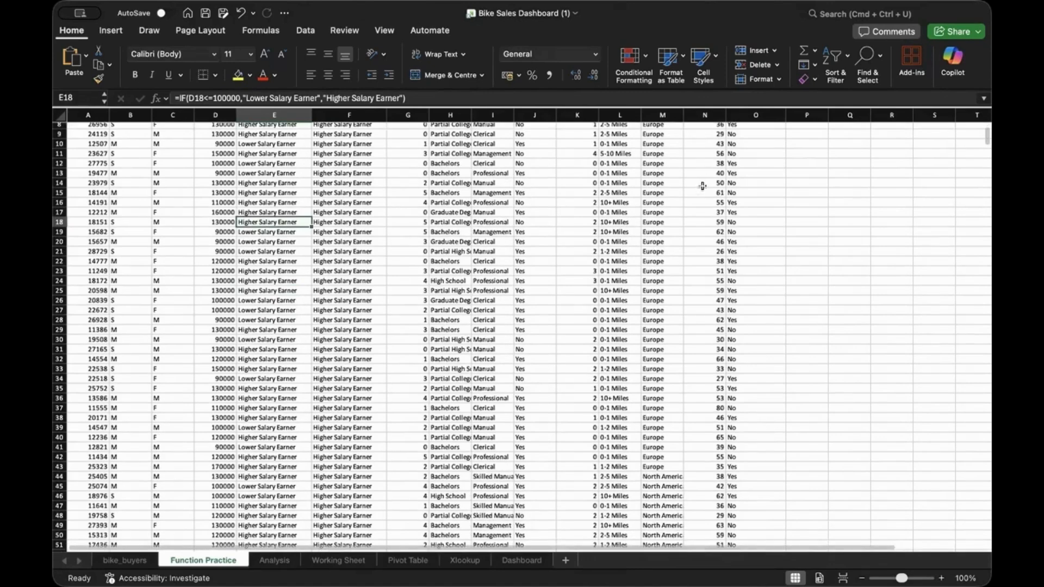
Scroll down to the last data row 1027 and start a formula in N1029
click(702, 186)
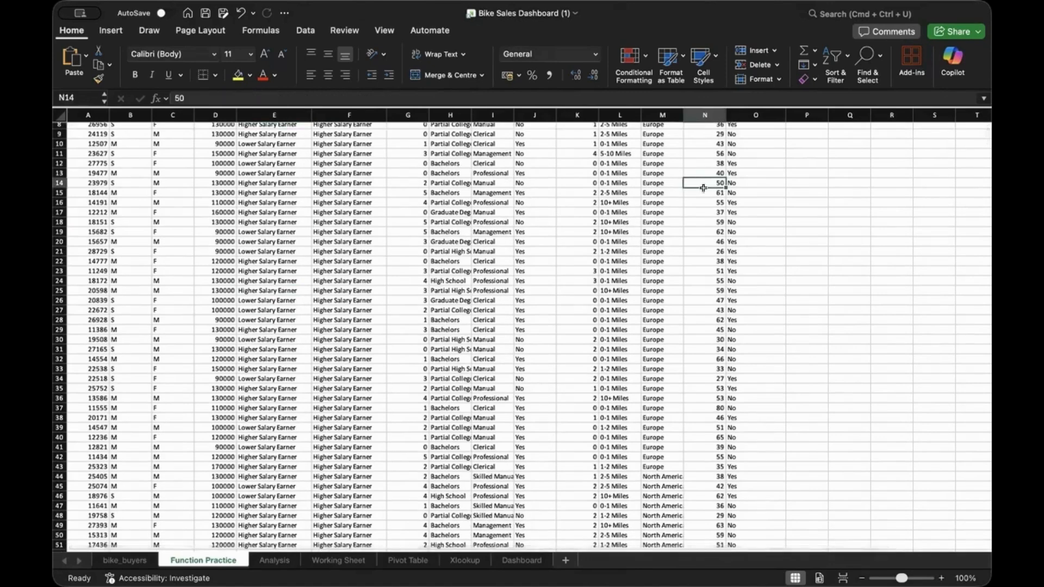
scroll(702, 186, up, 3)
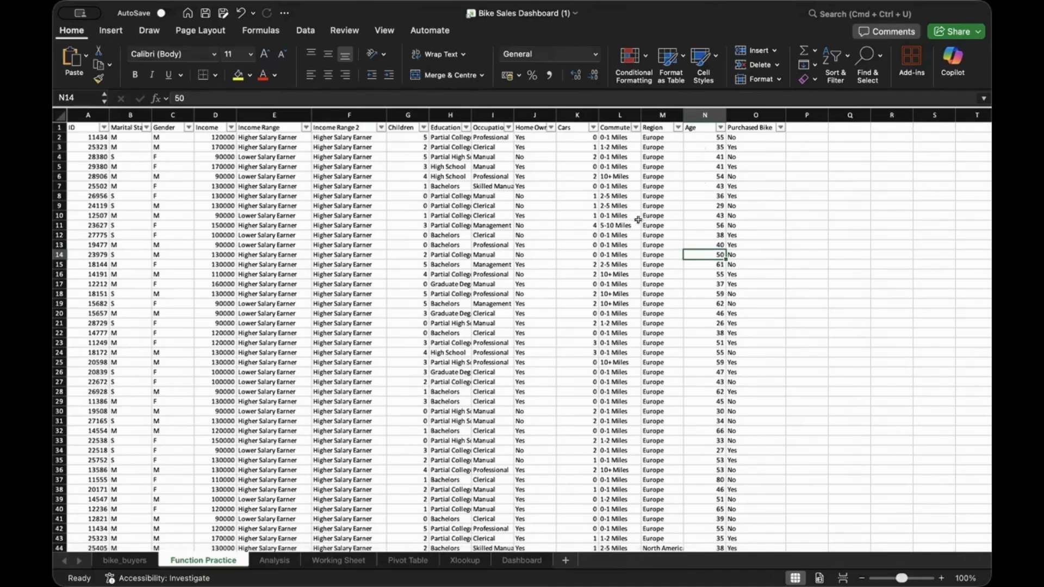
scroll(740, 228, down, 20)
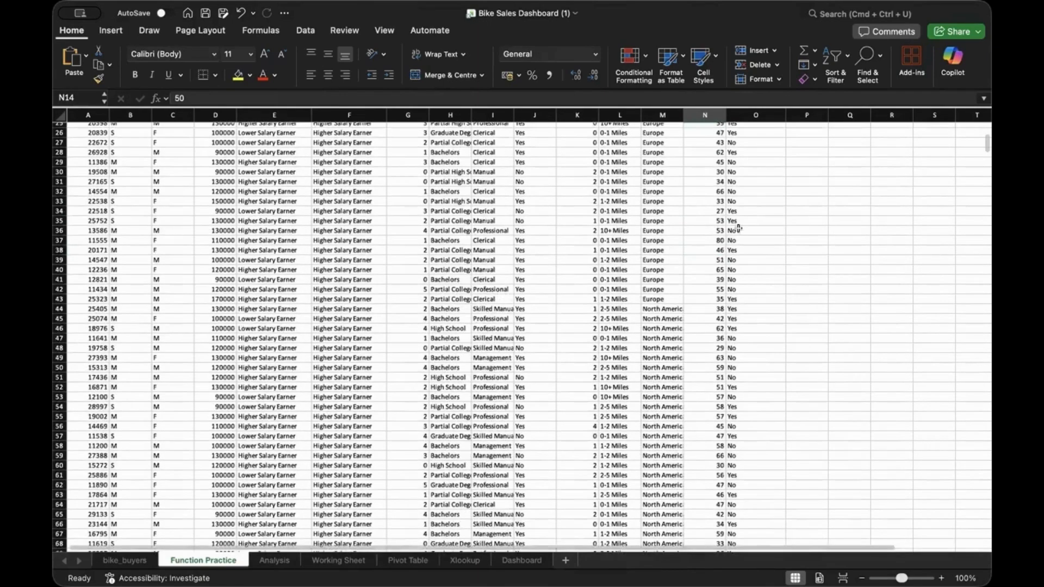
scroll(744, 230, down, 10)
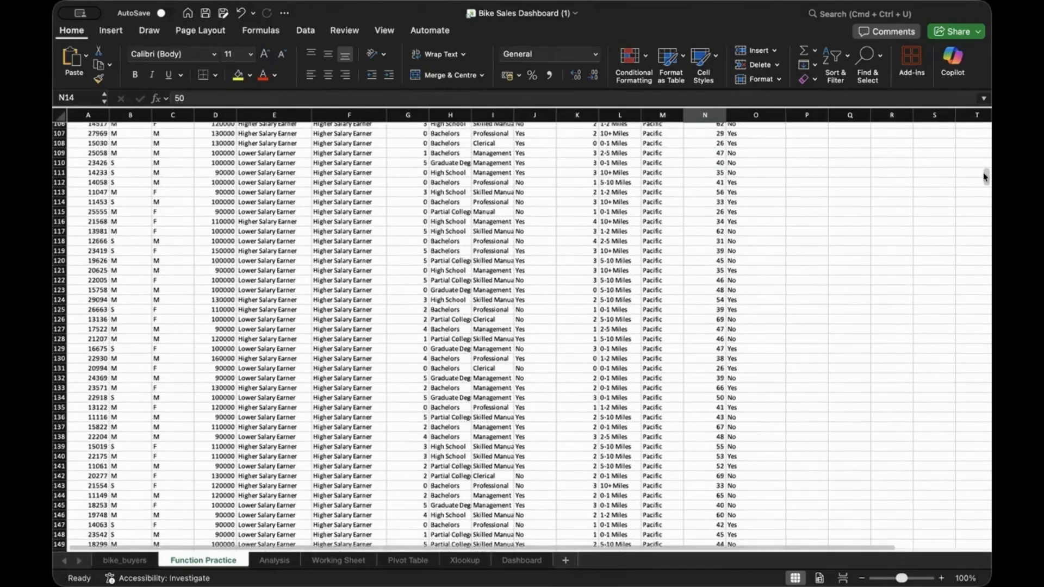
drag(984, 177, 986, 521)
scroll(889, 429, down, 13)
scroll(890, 428, down, 12)
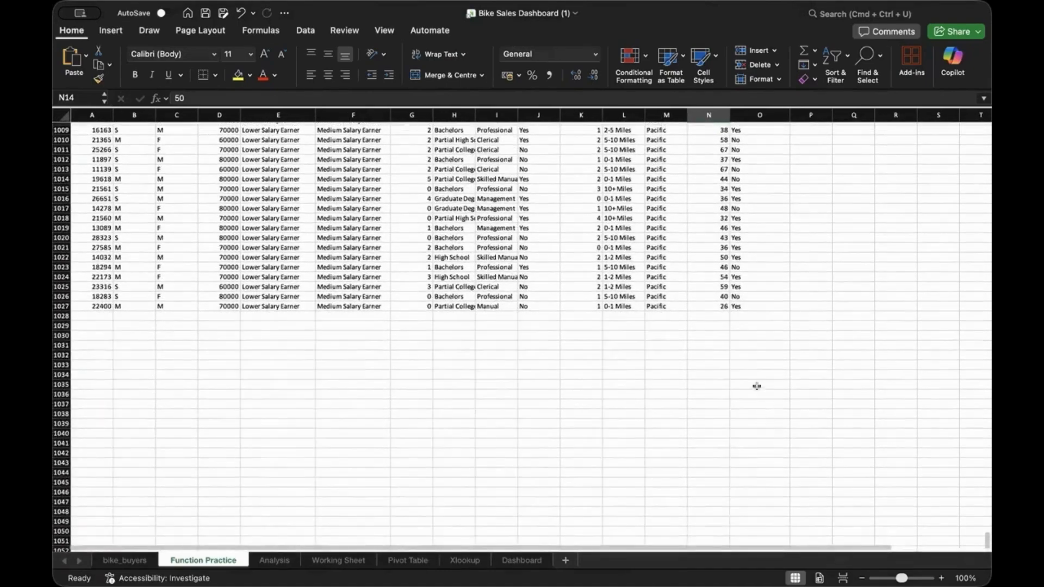
double_click(698, 322)
Enter =MAX(N2:N1027) in N1029, showing the maximum age of 89
text(=)
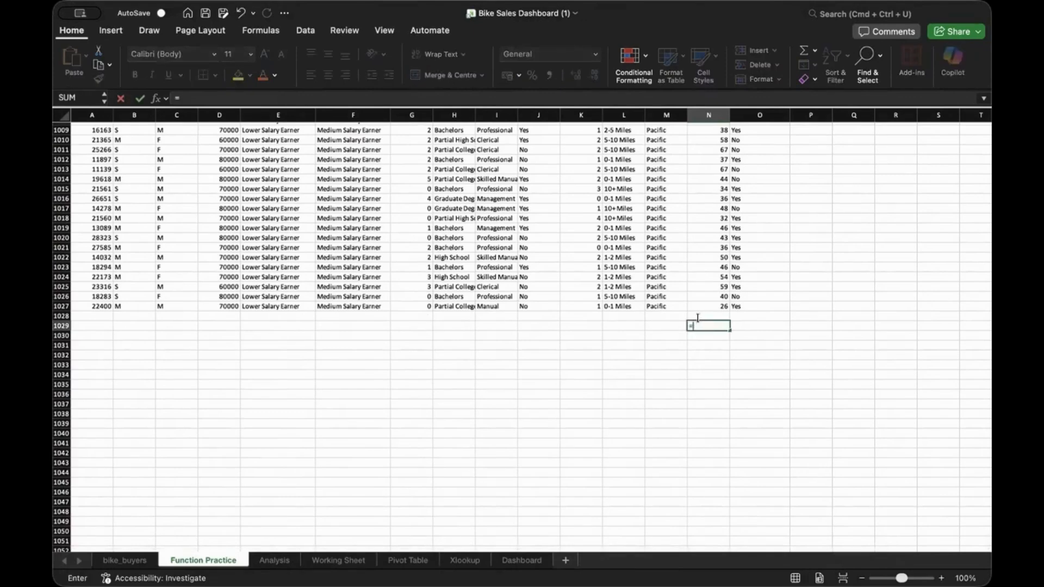
text(Ma)
key(Tab)
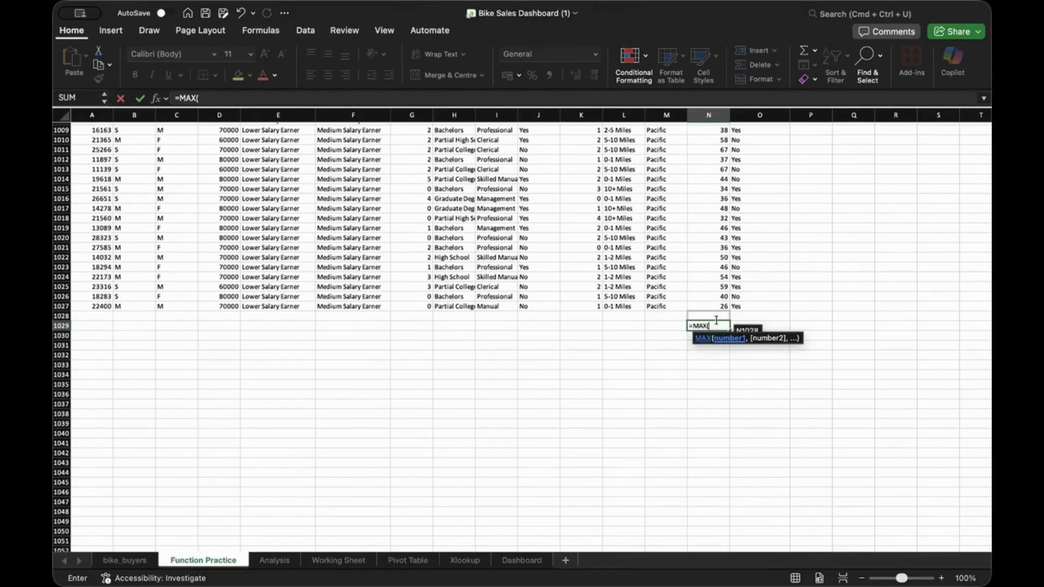
text(N2:N)
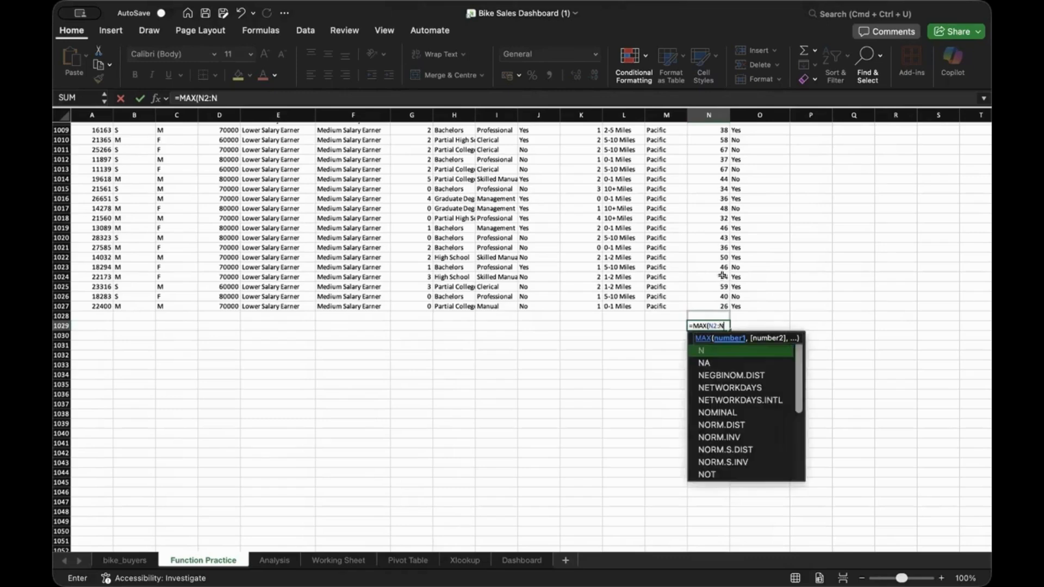
text(1027)
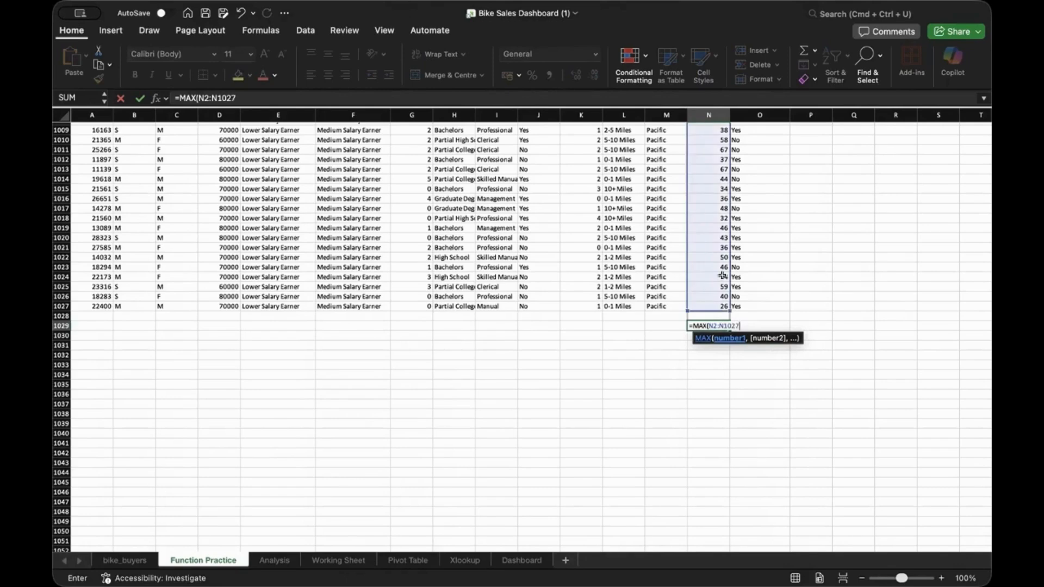
key(Return)
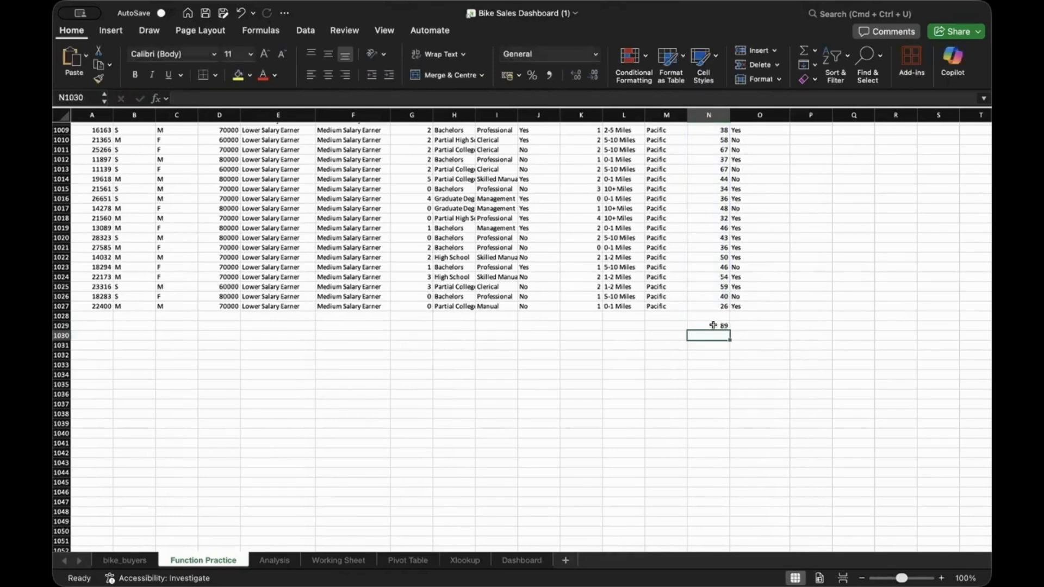
click(708, 323)
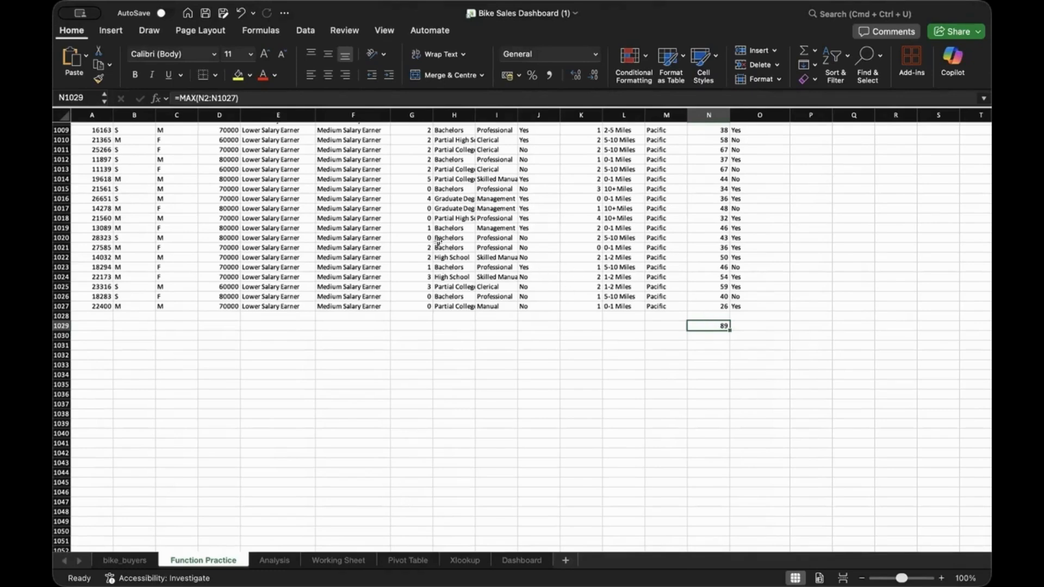
Change N1029 to =MIN(N2:N1027), showing the minimum age of 25
double_click(708, 322)
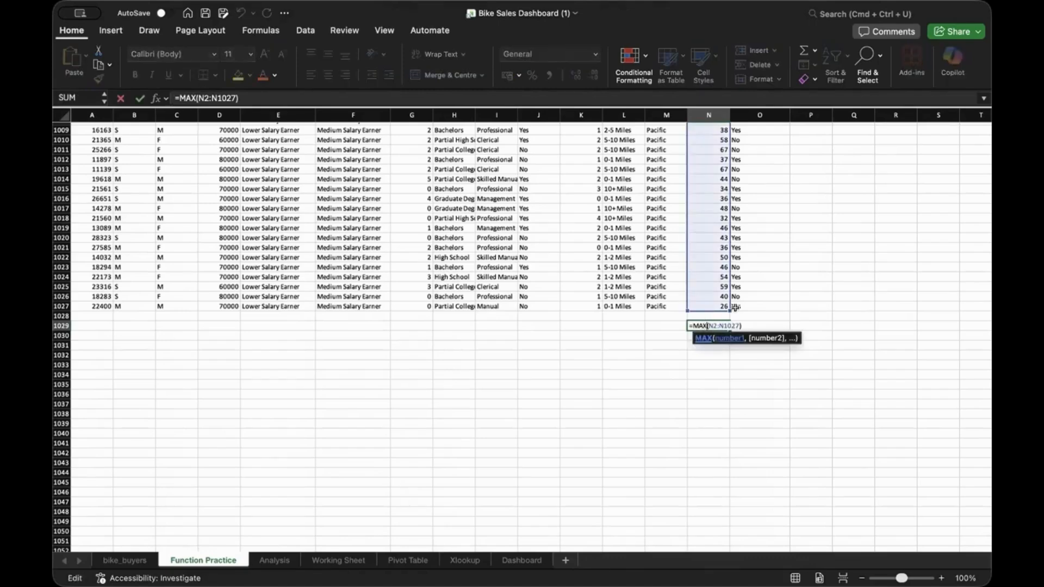
key(BackSpace)
key(BackSpace)
text(IN)
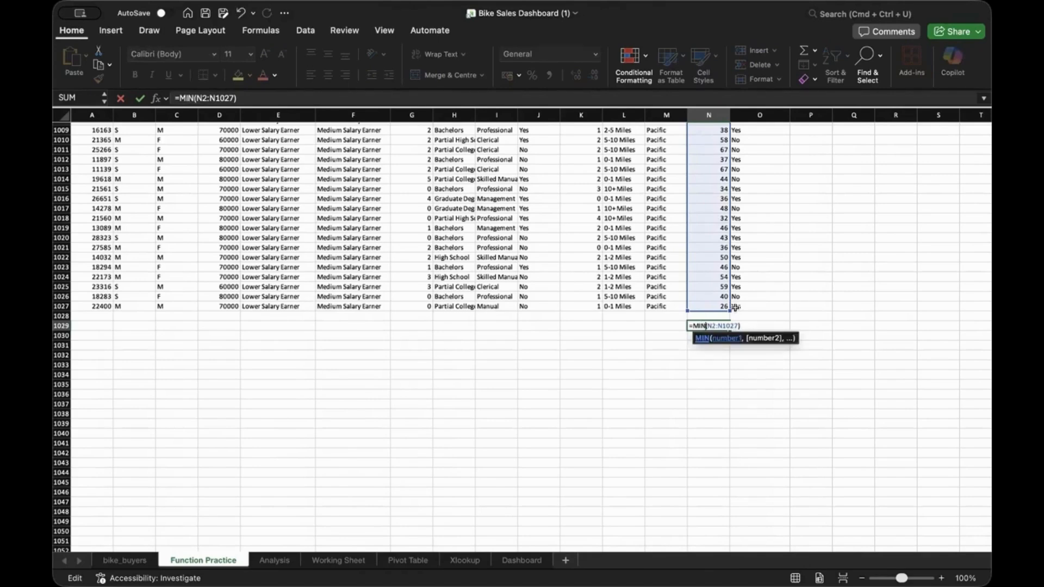
key(Return)
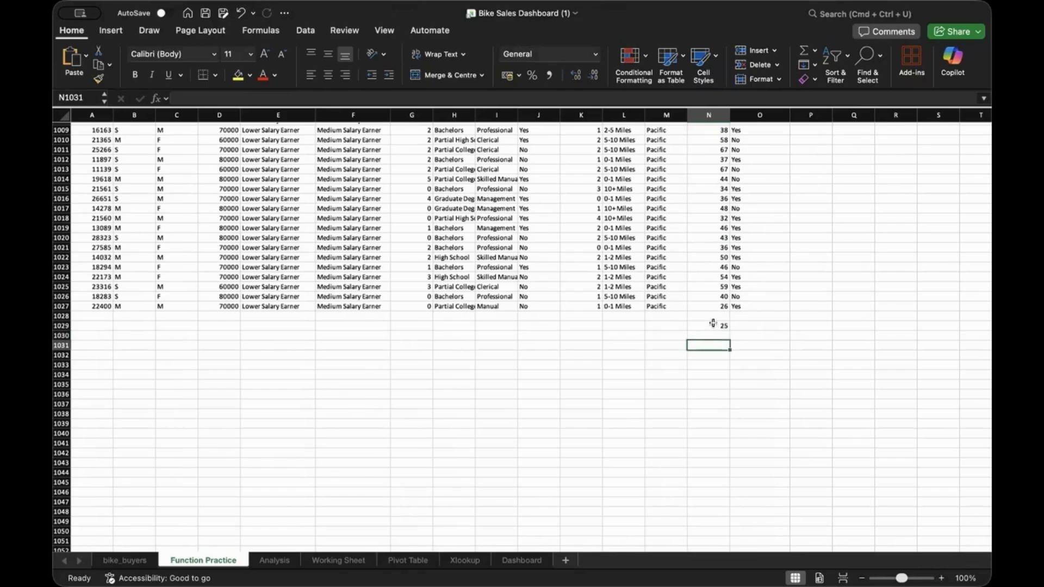
Replace MIN with MEDIAN so N1029 shows the median age of 43
double_click(714, 326)
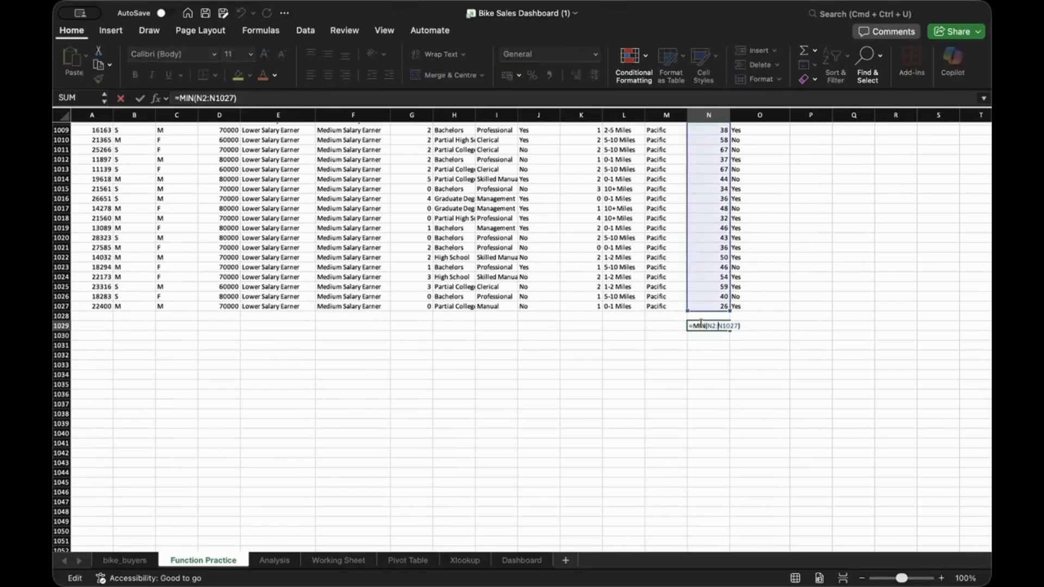
click(710, 326)
double_click(710, 326)
text(MEDIAN)
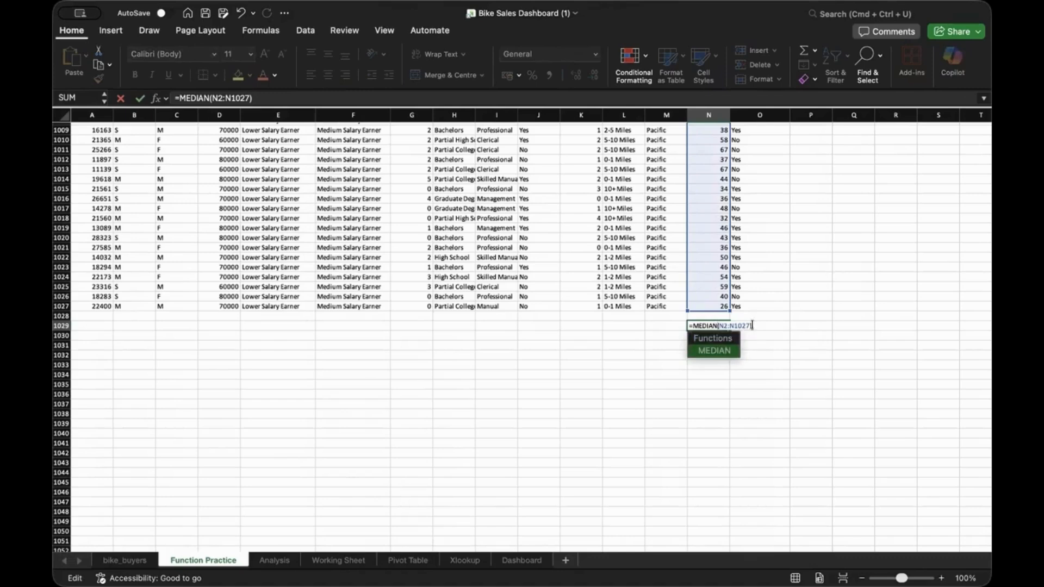
key(Return)
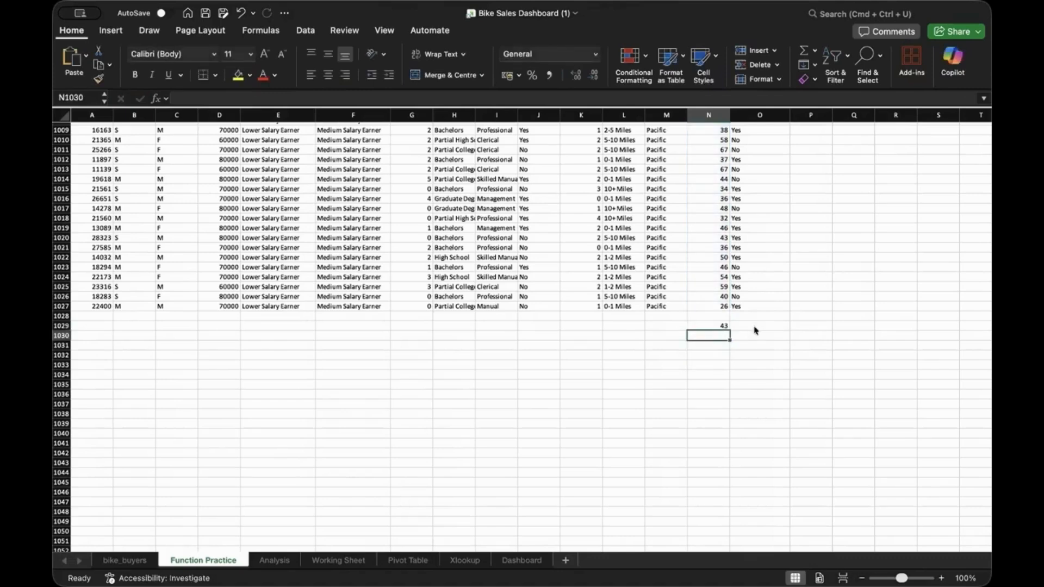